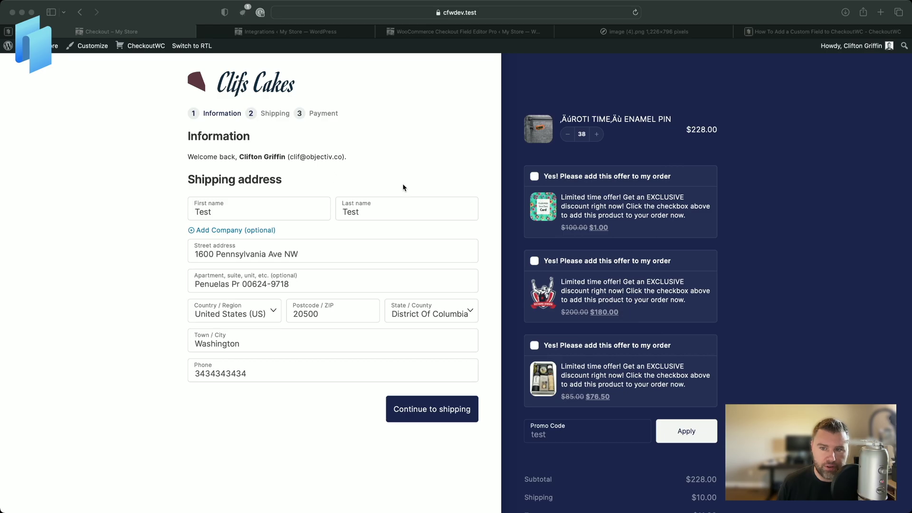
- Enable ThemeHigh Checkout Field Editor address field overrides in the CheckoutWC integrations and save the changes
left_click(448, 127)
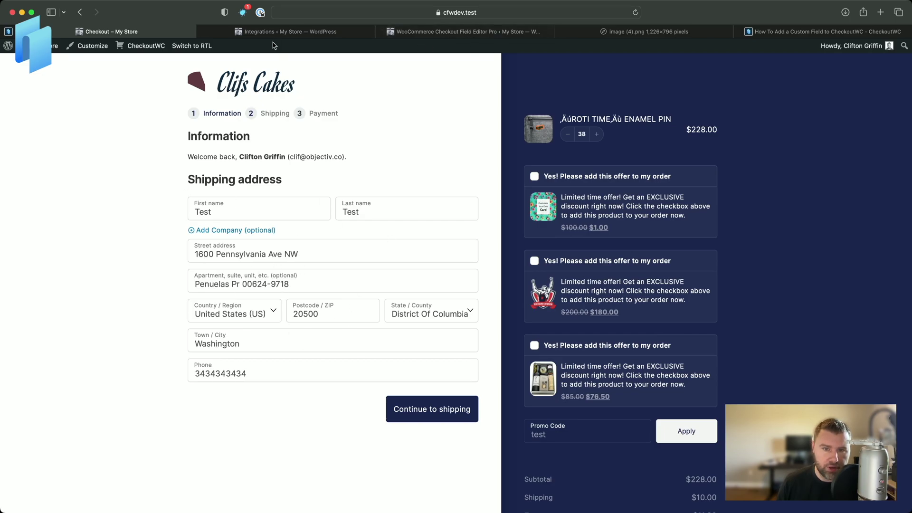
left_click(264, 33)
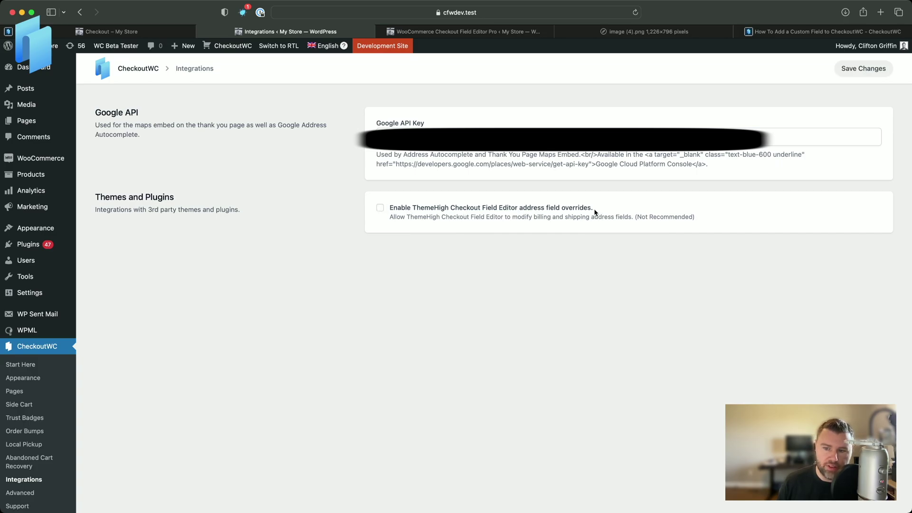
left_click(414, 209)
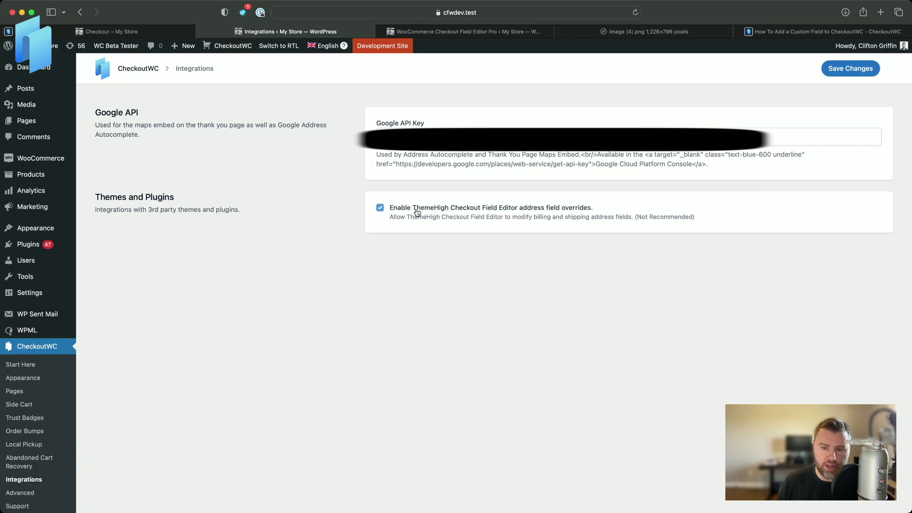
left_click(855, 70)
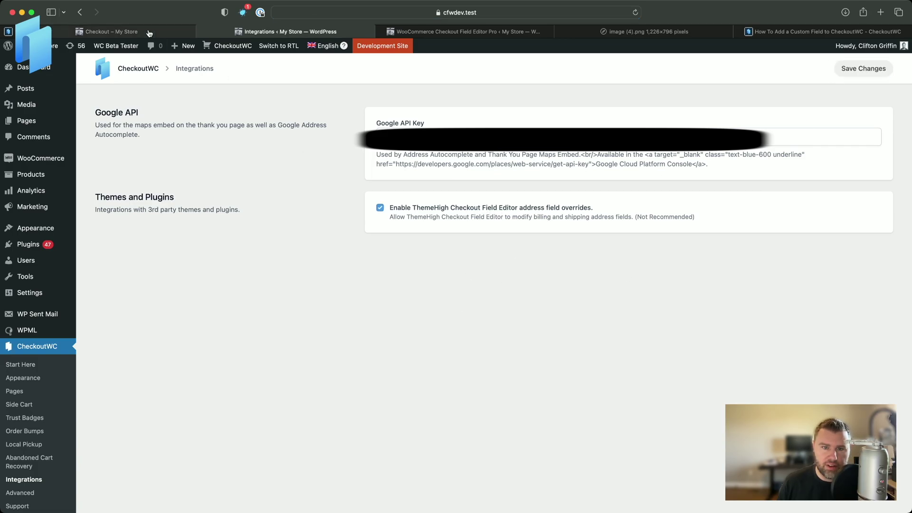
- Reload the store's checkout page and examine the layout of the shipping address fields
left_click(110, 32)
left_click(635, 12)
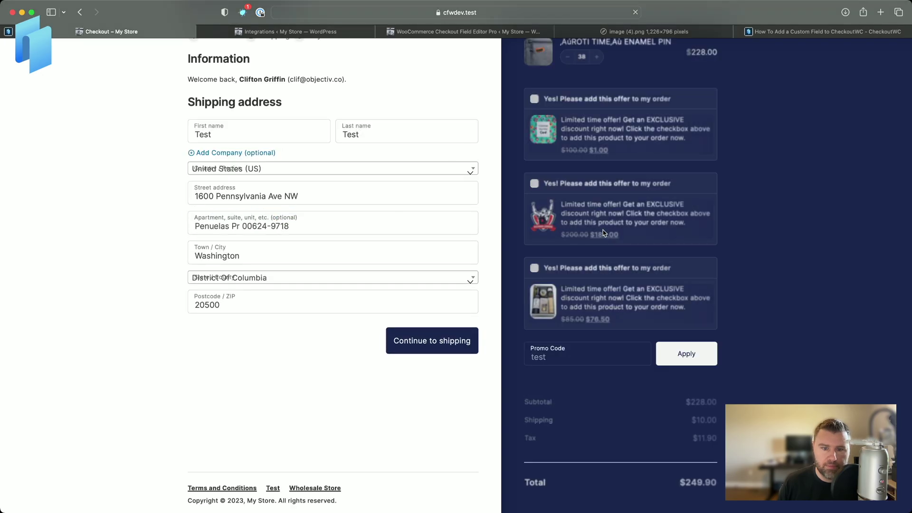
scroll(429, 225, "up", 2)
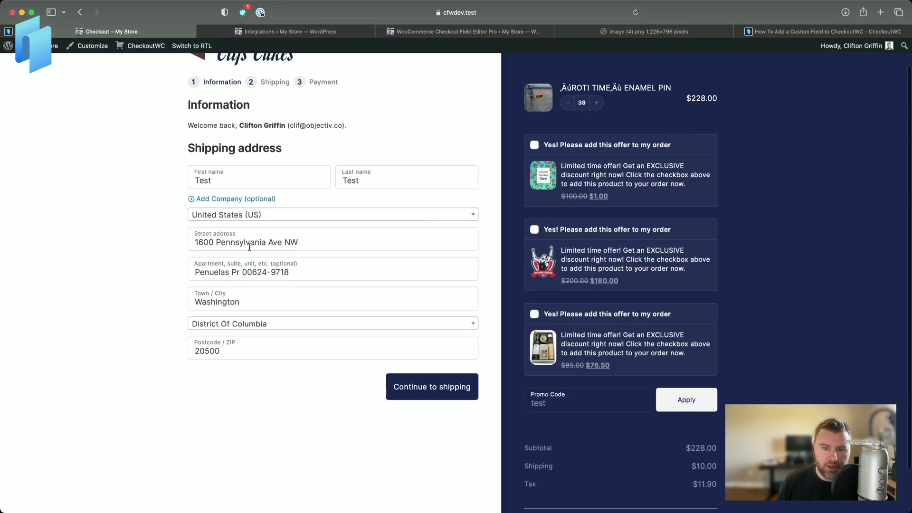
scroll(251, 248, "up", 2)
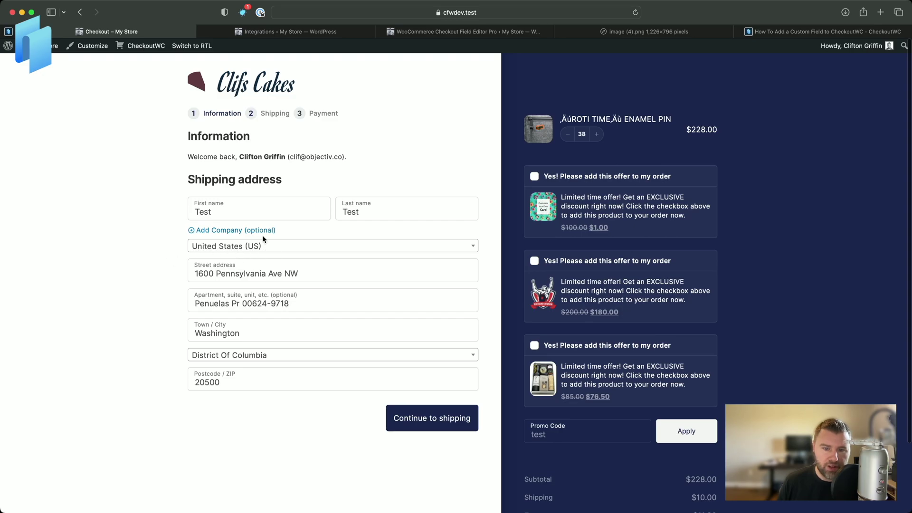
- Browse the country choices in the checkout's shipping address and close the list without choosing another country
left_click(259, 247)
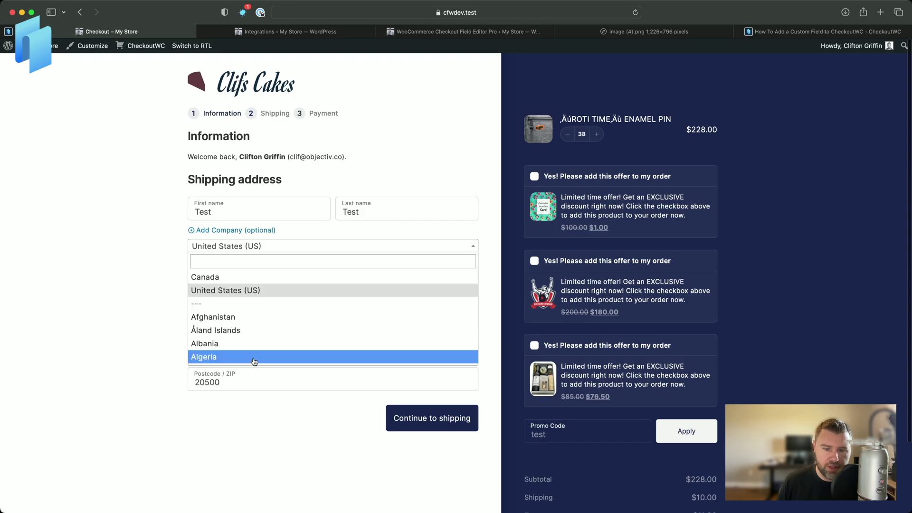
scroll(237, 353, "down", 2)
scroll(240, 334, "down", 10)
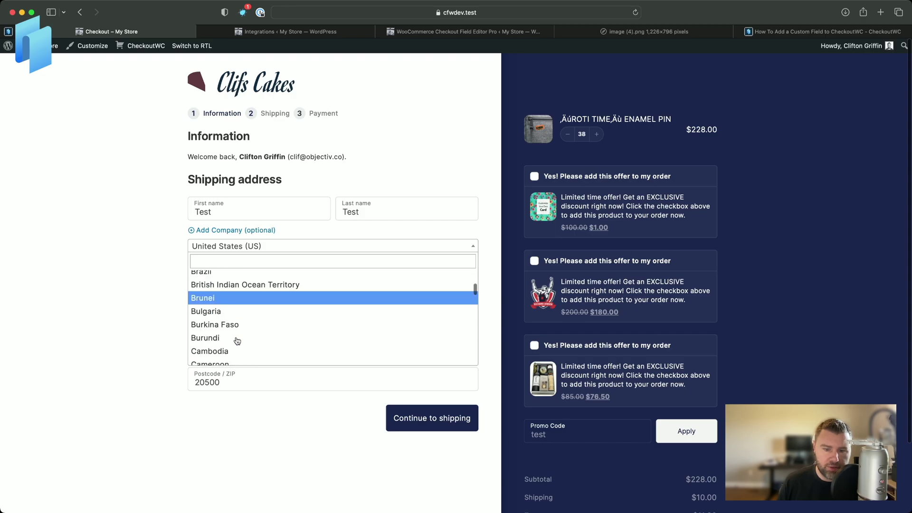
scroll(237, 343, "down", 20)
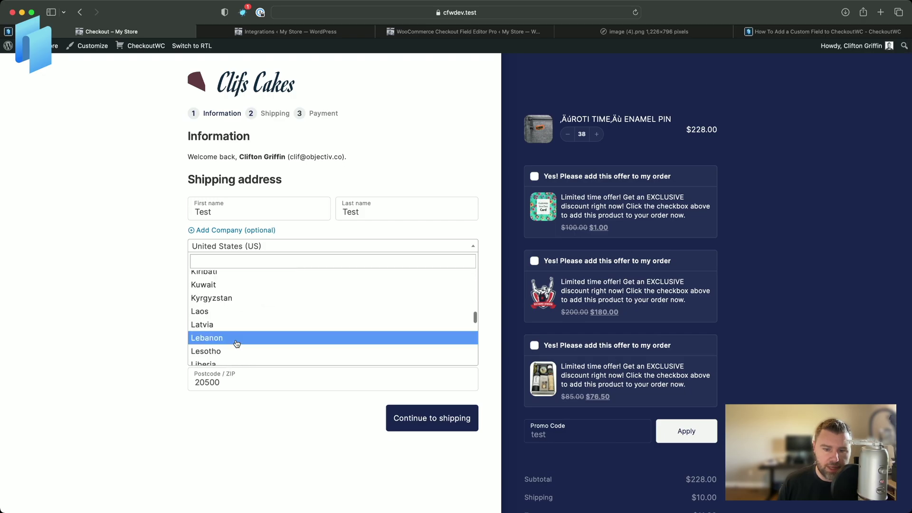
scroll(237, 344, "up", 8)
scroll(237, 344, "up", 15)
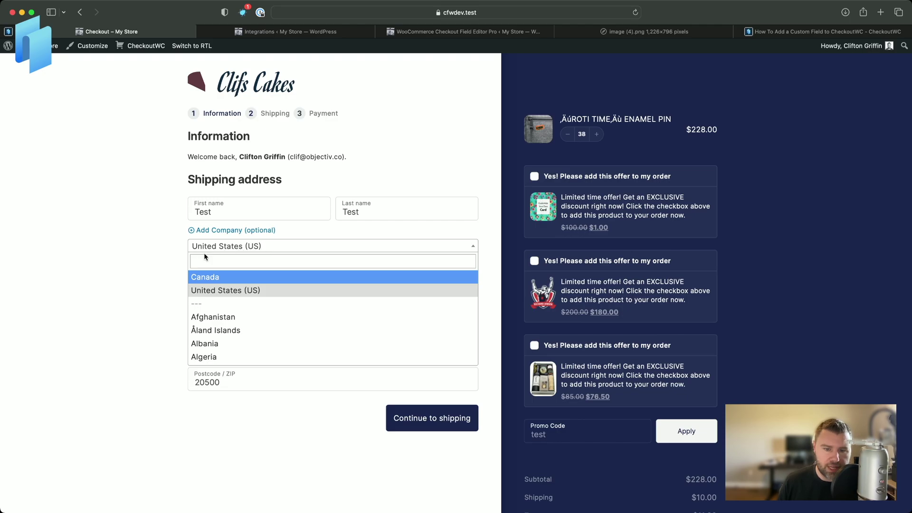
left_click(170, 252)
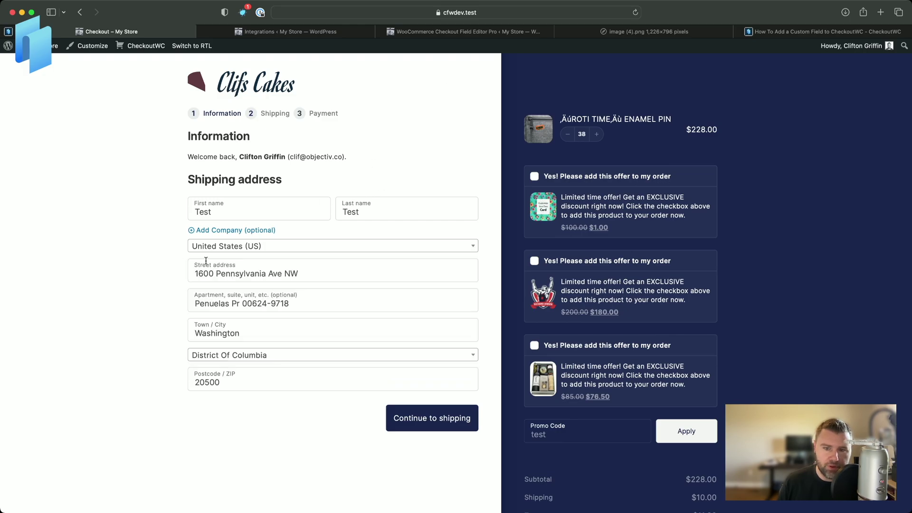
- In the checkout field editor, set the shipping_country field's input class to cfw-no-select2 and save it
left_click(438, 32)
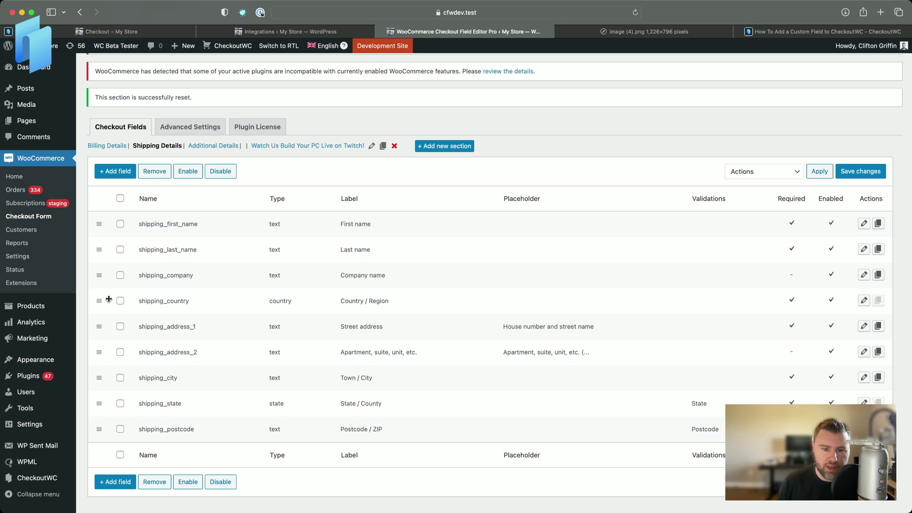
left_click(863, 300)
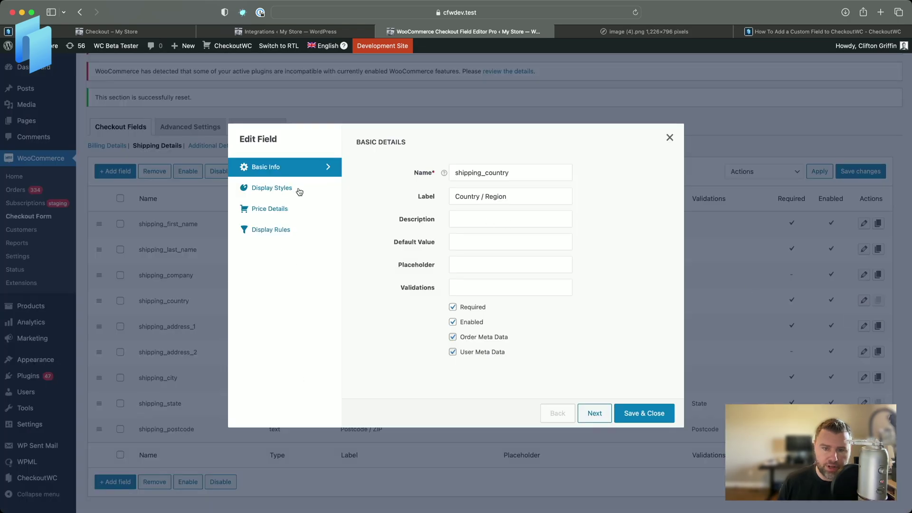
left_click(260, 189)
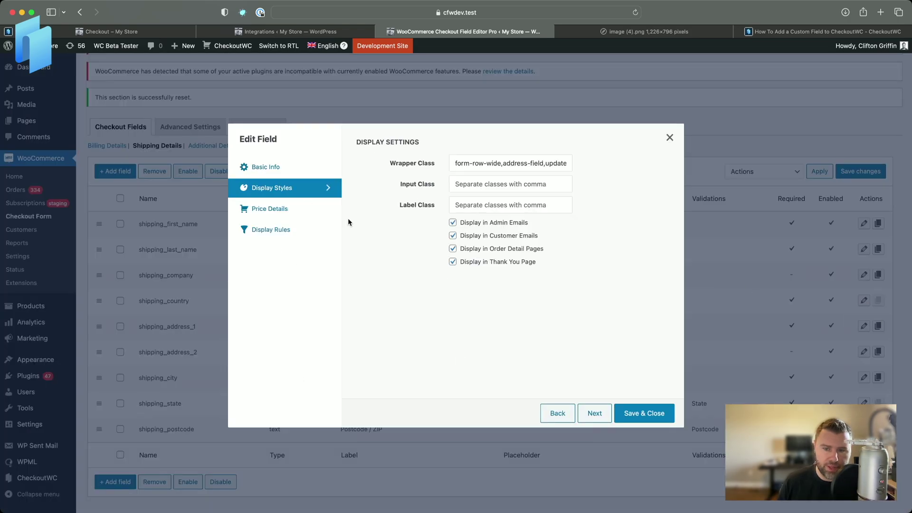
left_click(465, 185)
type("cfw-no-select2")
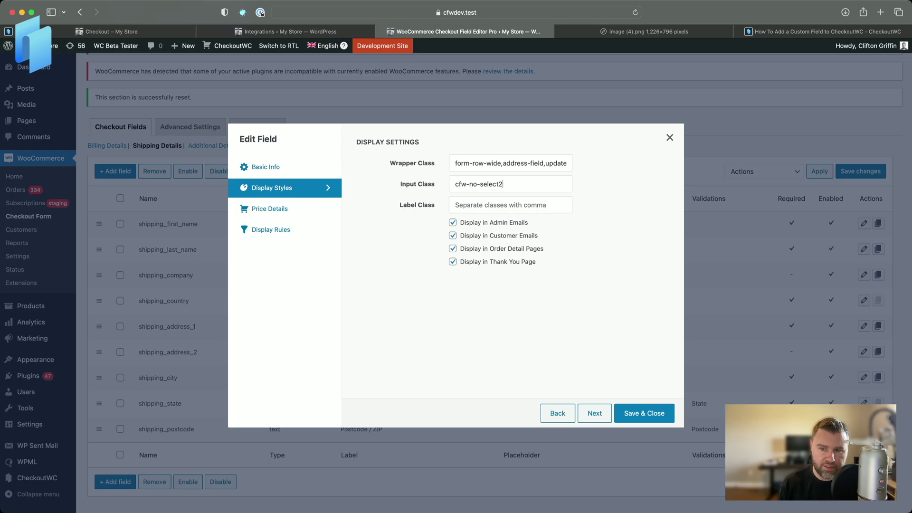
left_click(647, 417)
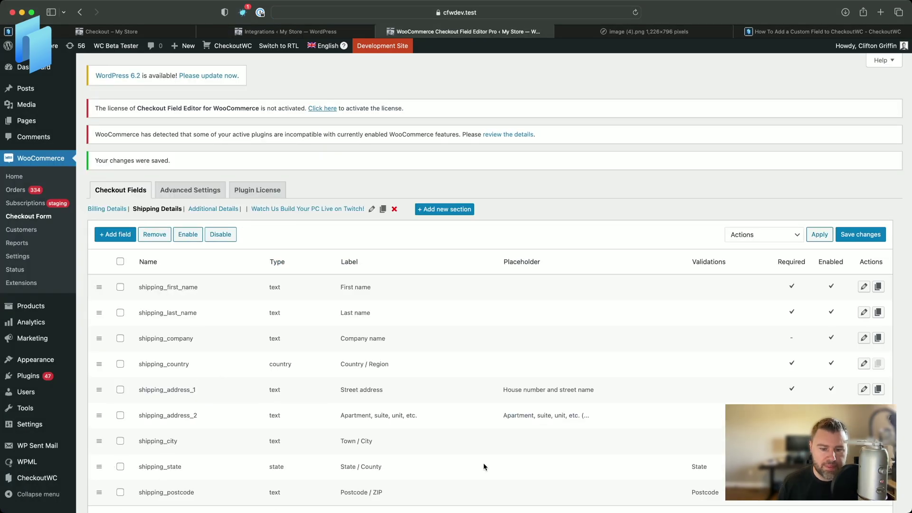
- Set the shipping_state field's input class to cfw-no-select2 and save it
left_click(863, 466)
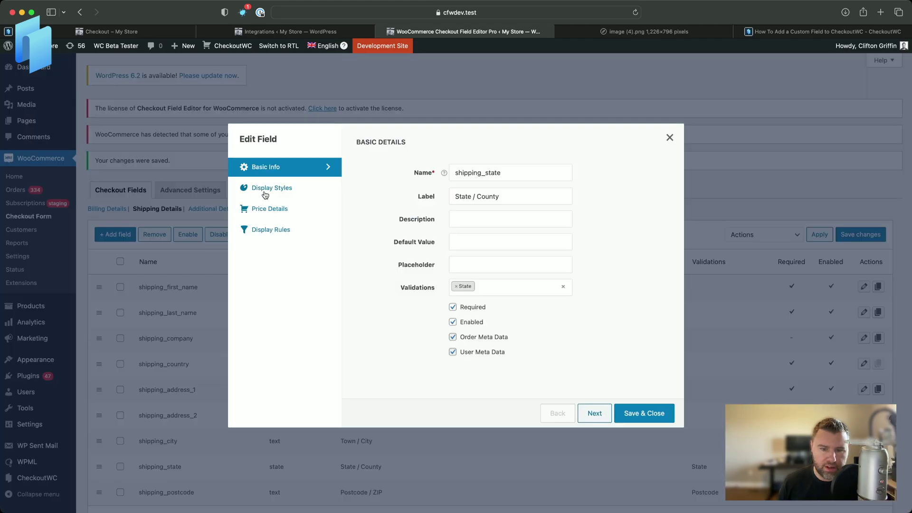
left_click(244, 188)
type("cfw-no-select2")
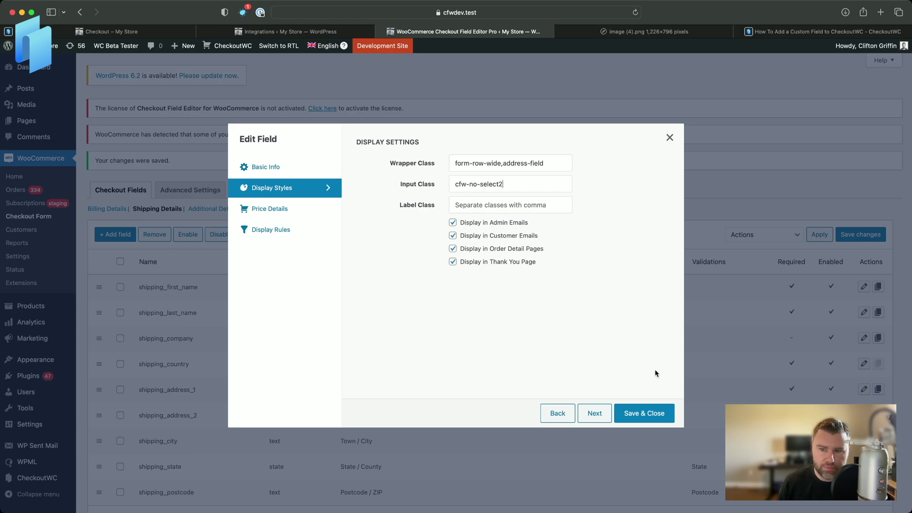
left_click(655, 411)
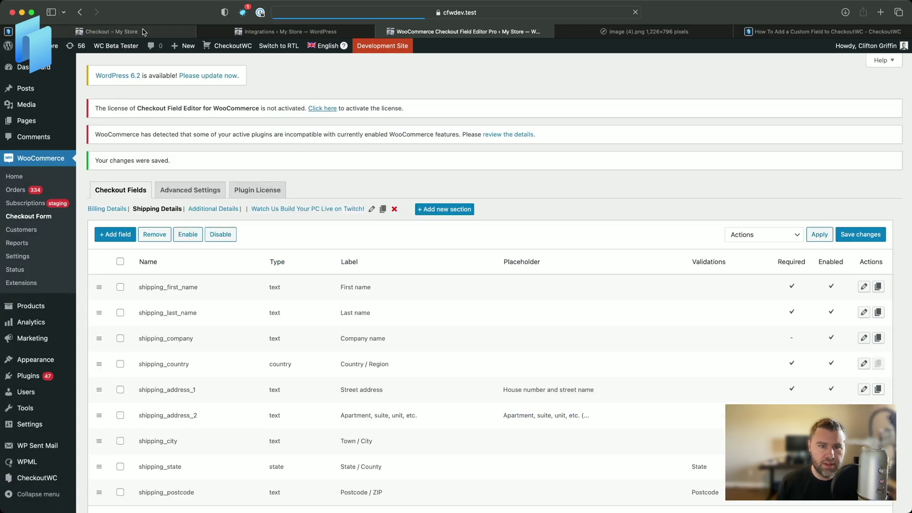
- Check the State / County and Country / Region selectors on the store's checkout page
left_click(144, 32)
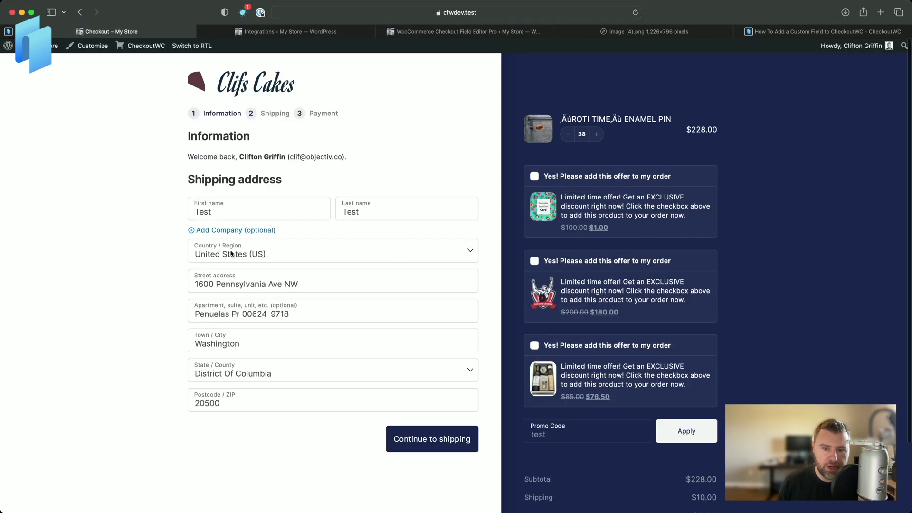
left_click(230, 368)
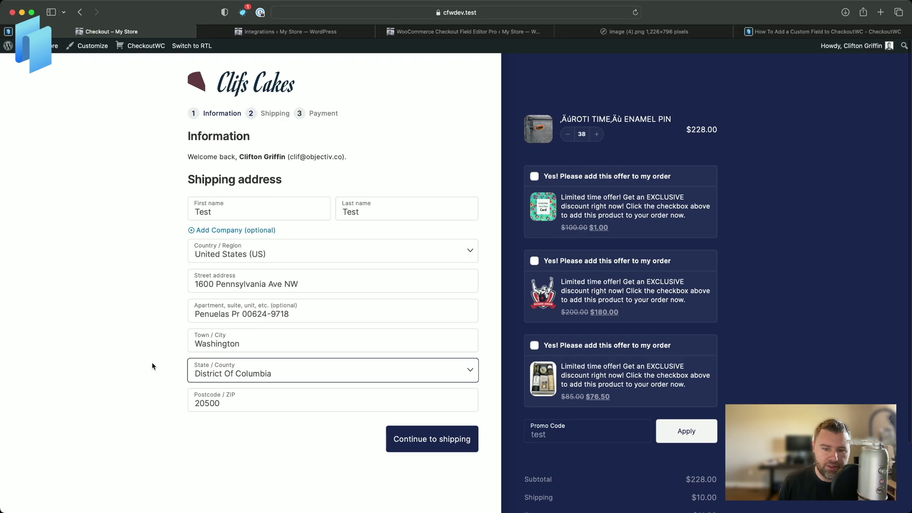
left_click(251, 245)
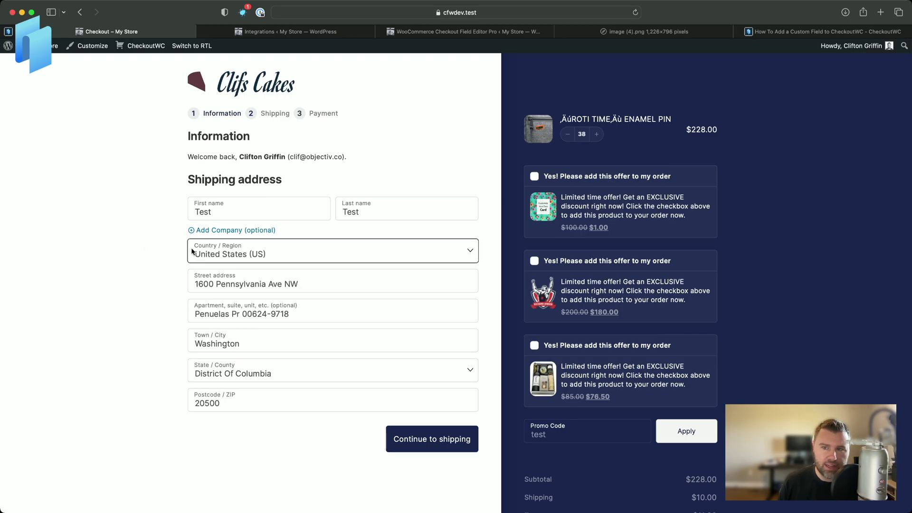
left_click(188, 270)
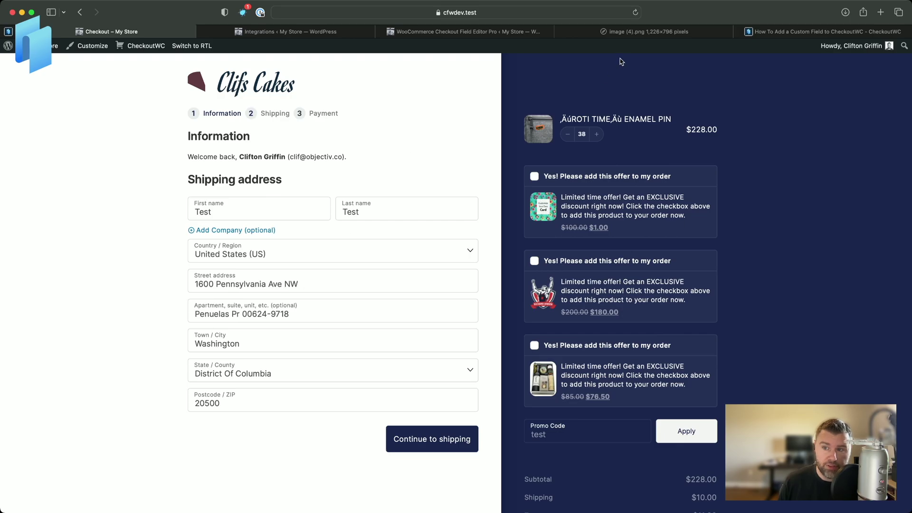
- View the reference shipping address image, then find the ThemeHigh Checkout Field Editor section in the CheckoutWC custom field article
left_click(608, 33)
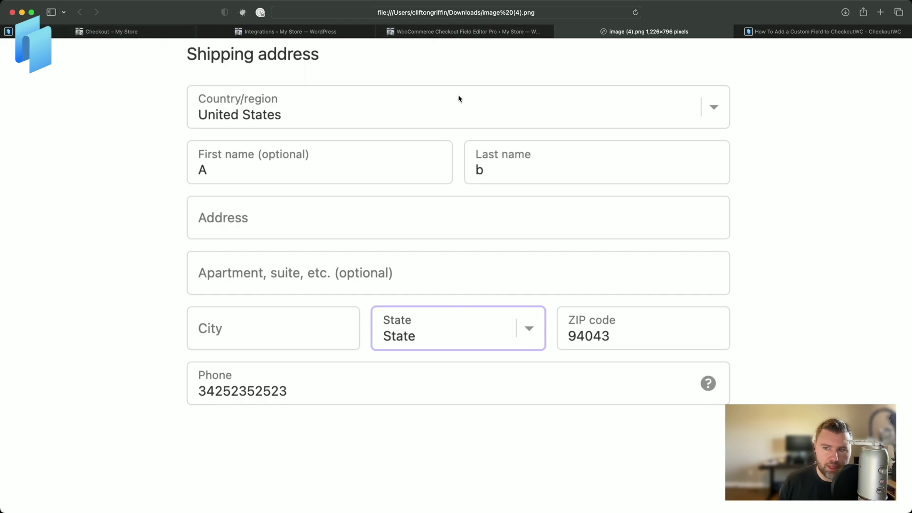
left_click(800, 31)
scroll(497, 150, "down", 10)
scroll(497, 151, "up", 10)
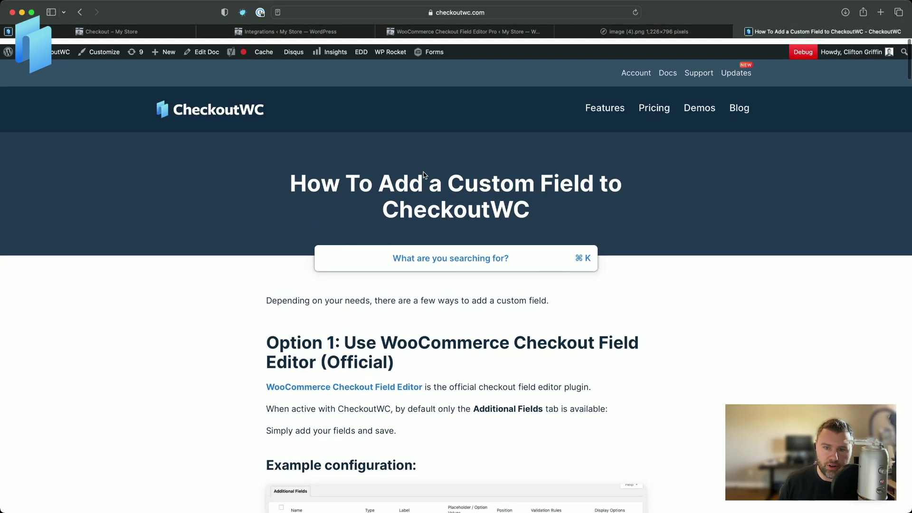
left_click_drag(306, 177, 565, 202)
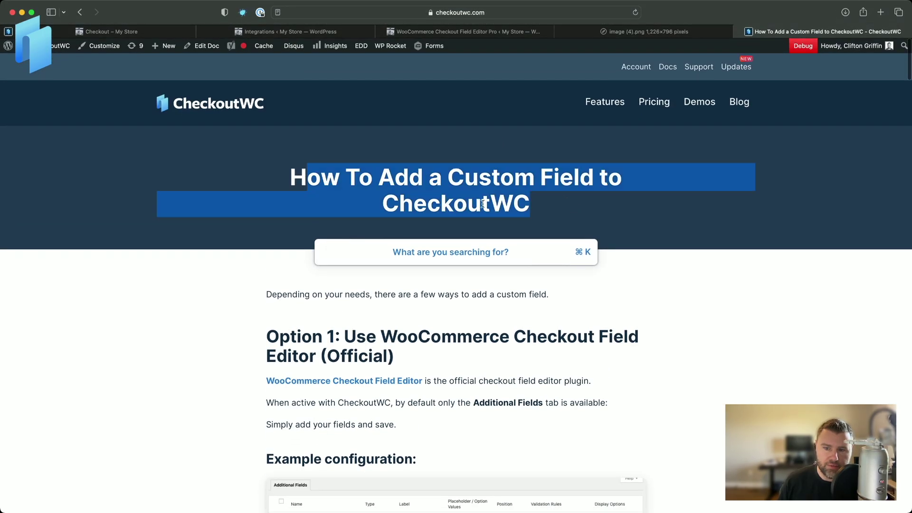
left_click(413, 413)
scroll(413, 410, "down", 20)
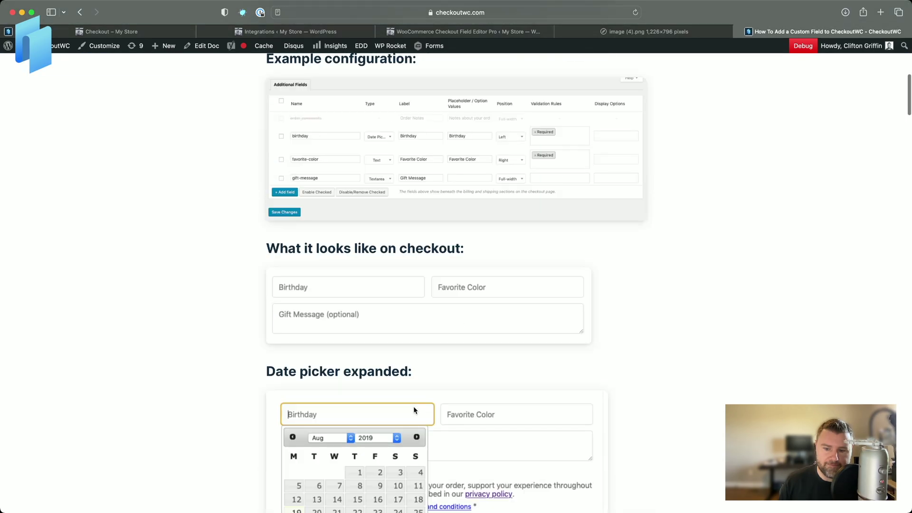
scroll(414, 406, "down", 10)
scroll(414, 407, "up", 3)
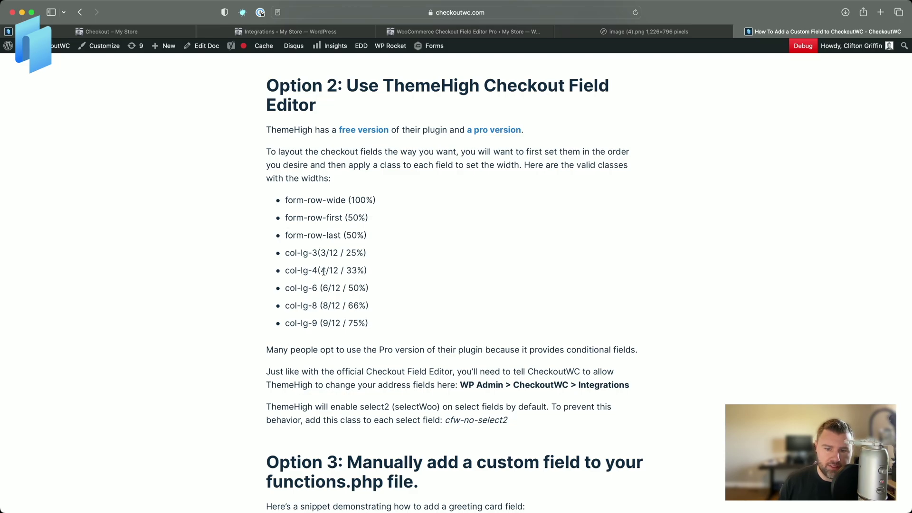
- Examine the col-lg-4 entry and its 4/12 and 33% width values in the list of valid classes
left_click_drag(322, 270, 338, 271)
left_click_drag(345, 271, 361, 270)
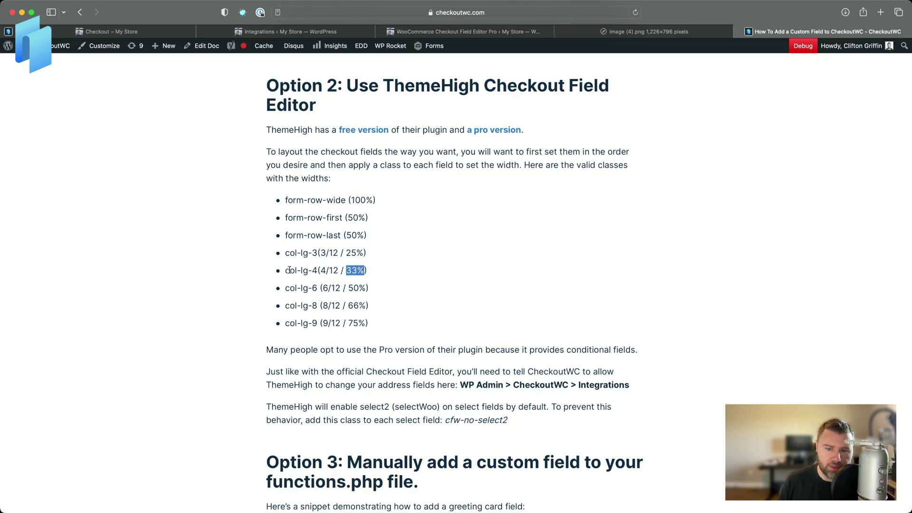
left_click(255, 272)
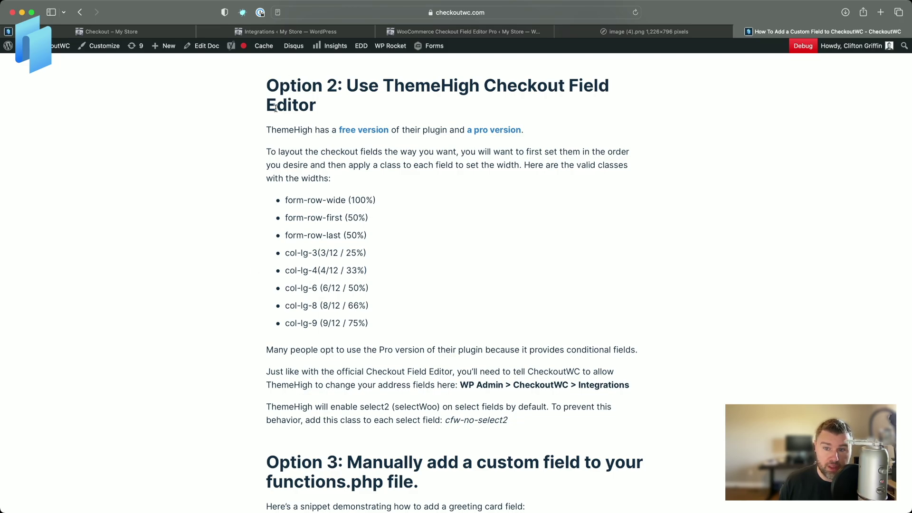
- In the checkout field editor's Shipping Details, move shipping_country above shipping_first_name and disable the shipping_company field
left_click(467, 34)
scroll(300, 280, "down", 2)
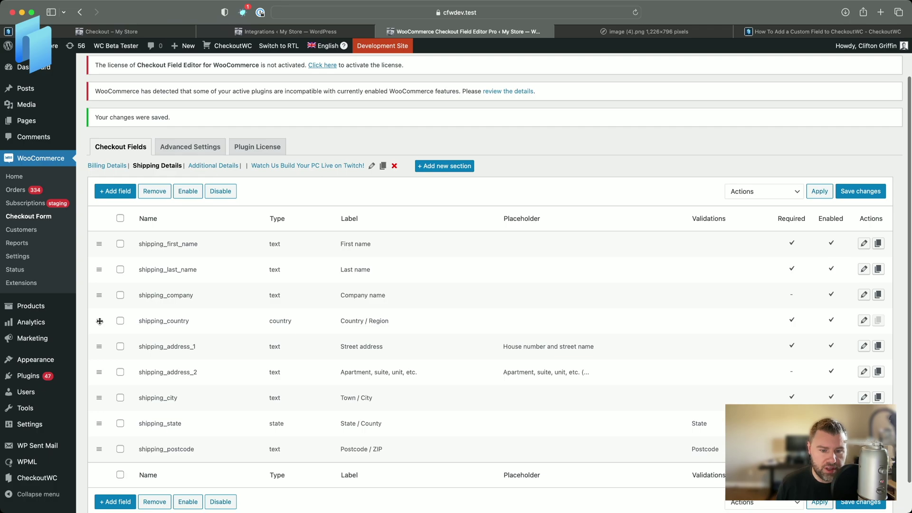
left_click_drag(100, 321, 98, 239)
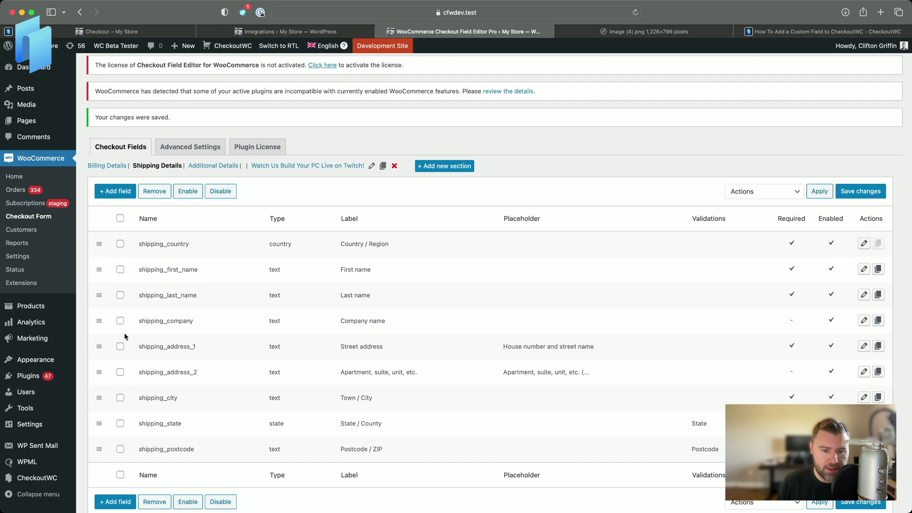
left_click(120, 321)
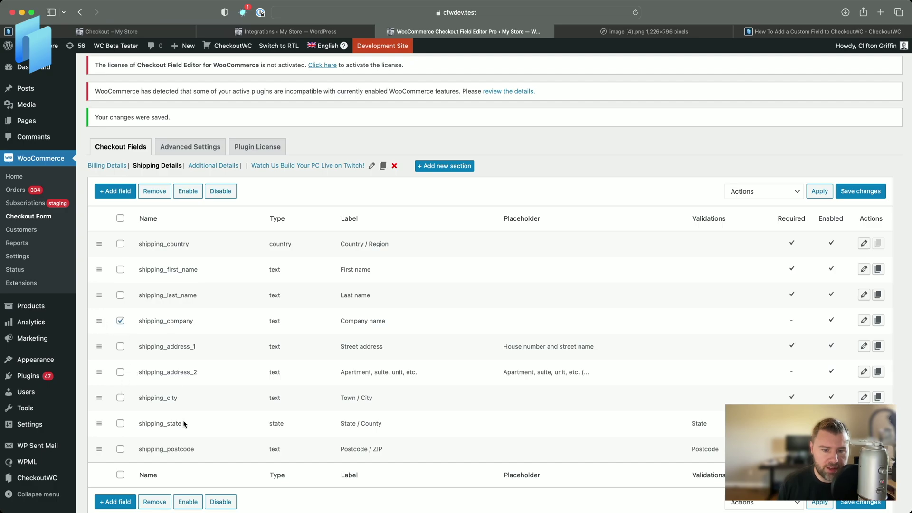
left_click(216, 503)
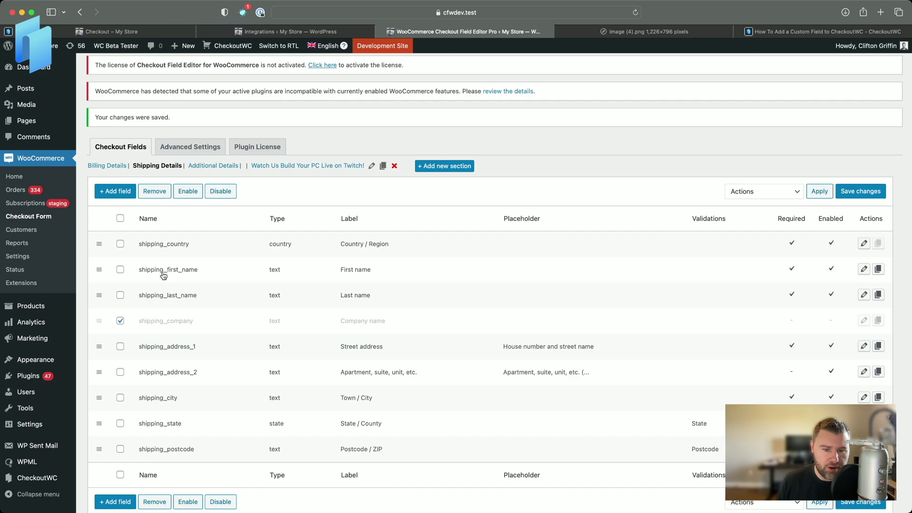
- Check the wrapper classes in the display styles of the shipping_first_name and shipping_last_name fields
left_click(864, 269)
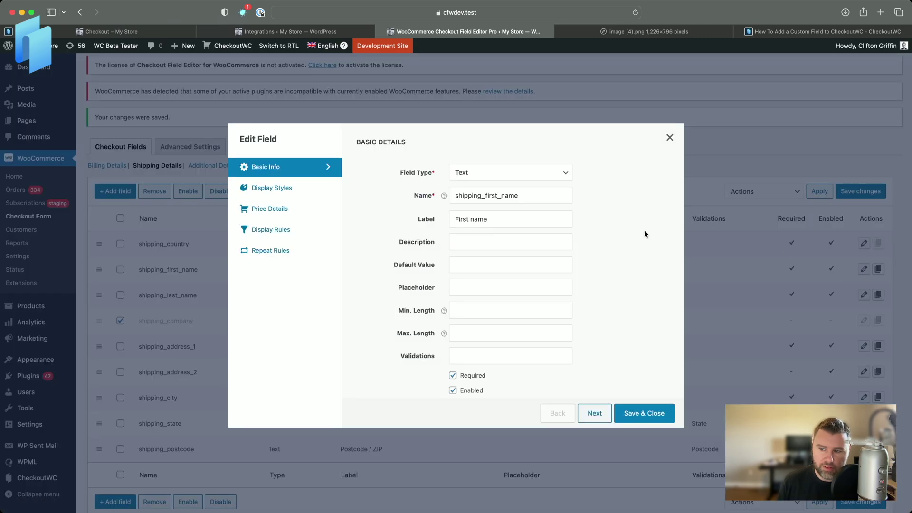
left_click(290, 195)
left_click_drag(506, 163, 460, 164)
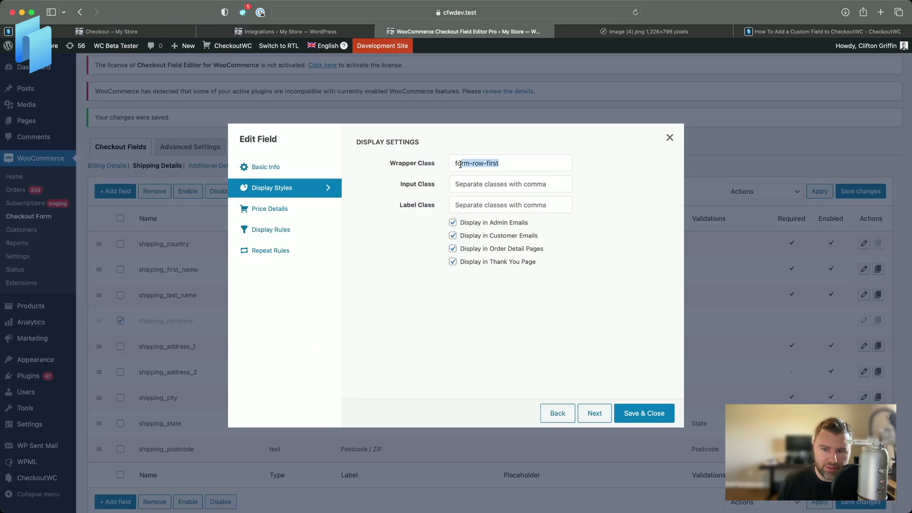
left_click(670, 137)
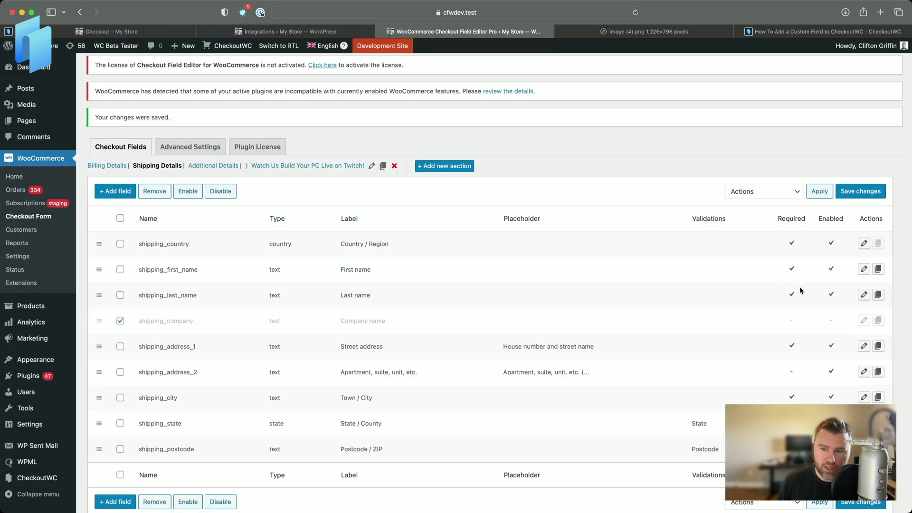
left_click(863, 295)
left_click(294, 187)
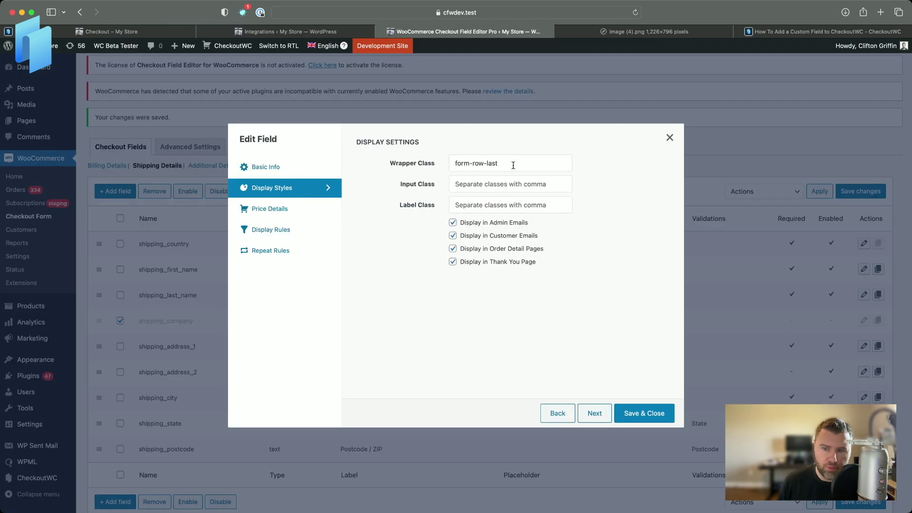
left_click_drag(513, 164, 432, 165)
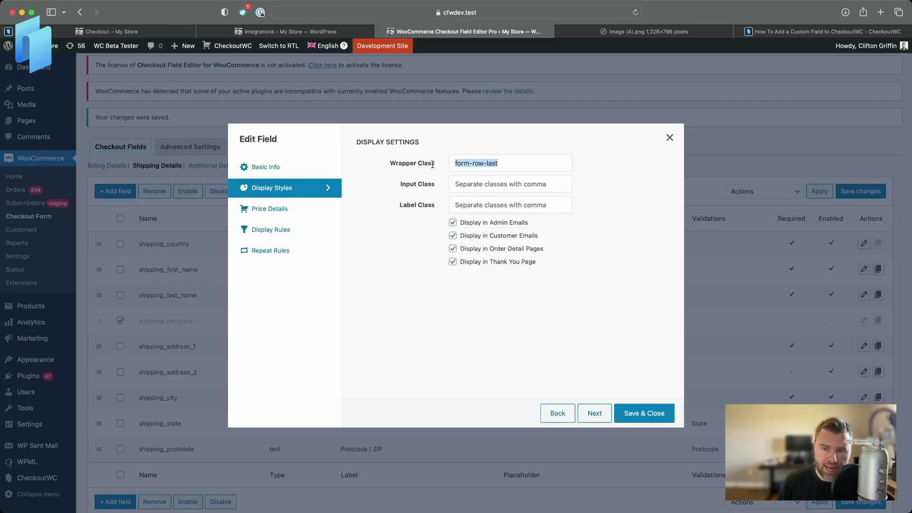
left_click(670, 138)
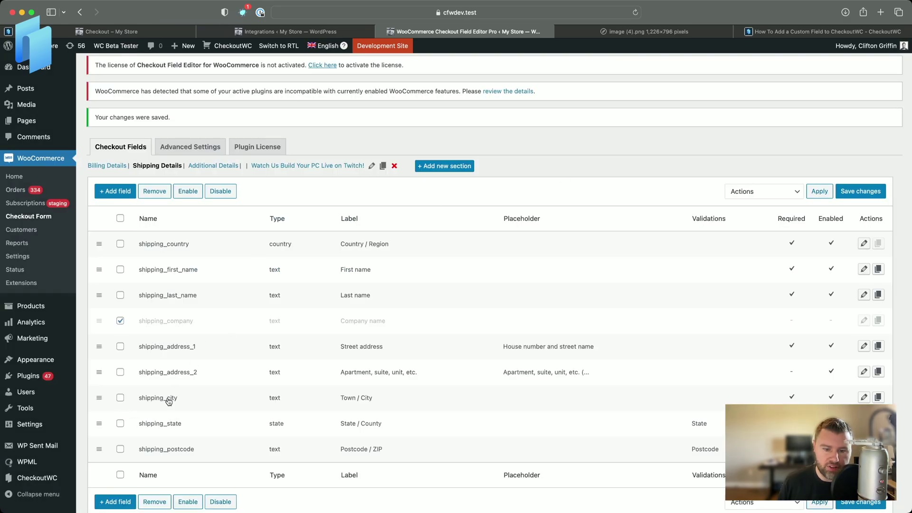
- Set the shipping_city field's wrapper class to col-lg-4,address-field and save the field
left_click(863, 398)
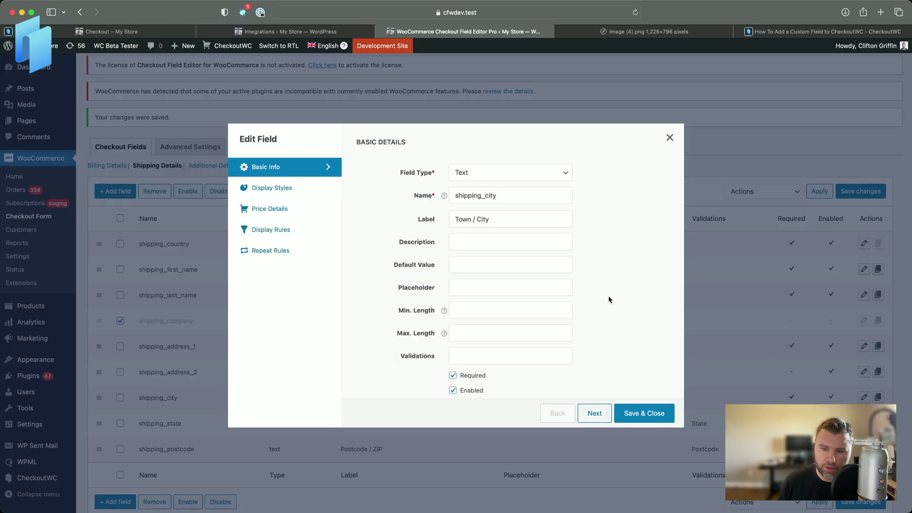
left_click(280, 188)
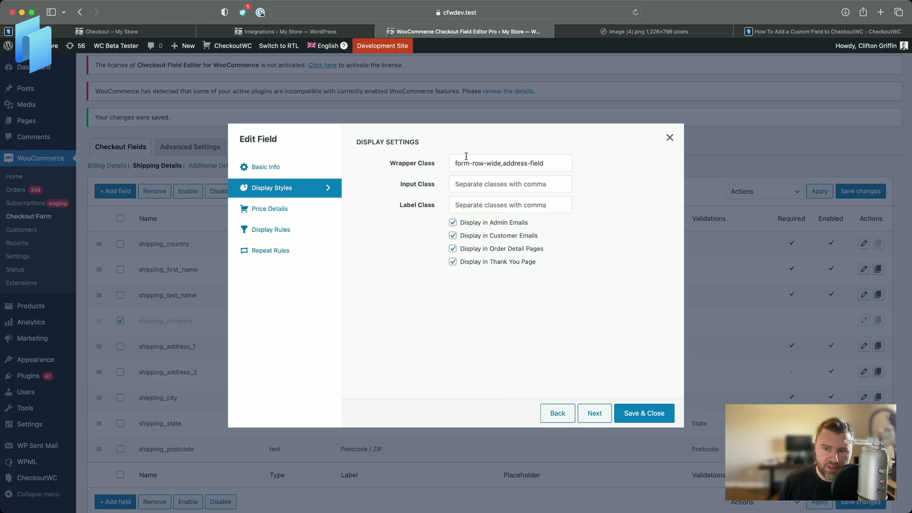
left_click_drag(501, 163, 404, 163)
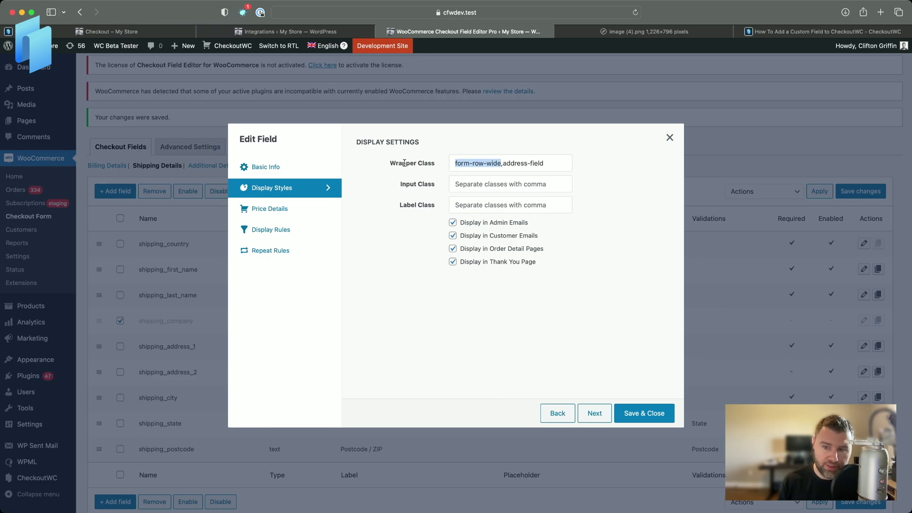
type("col-lg")
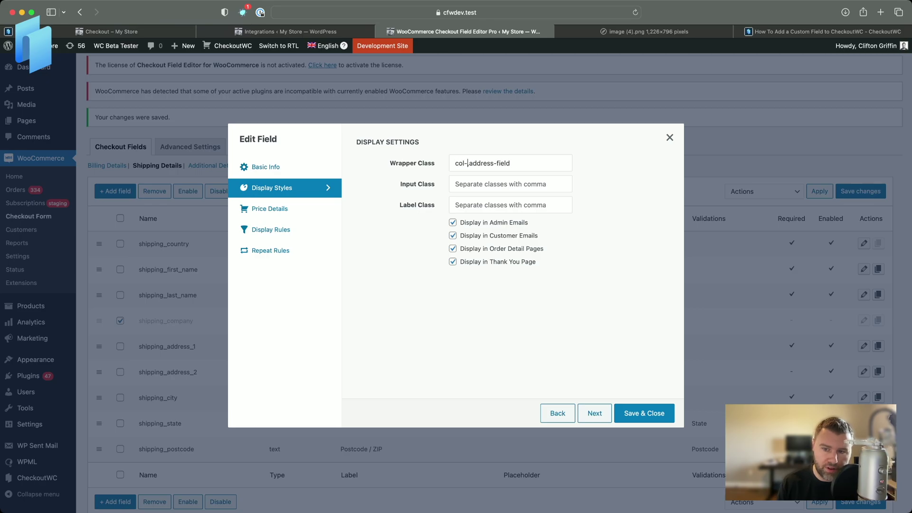
type("-4,")
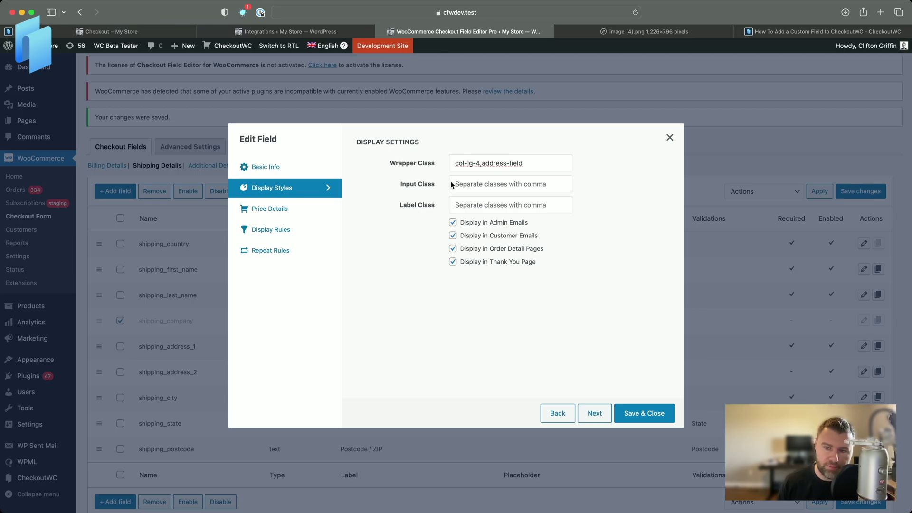
left_click(661, 414)
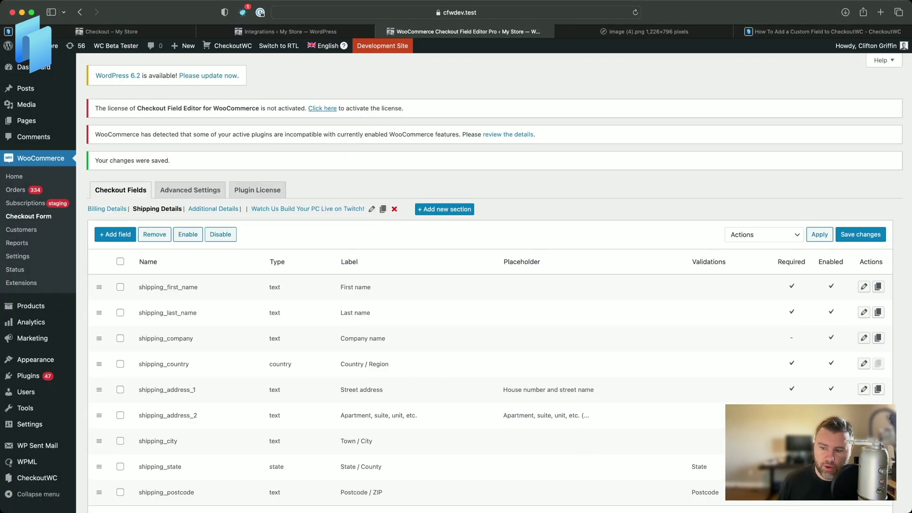
- Replace form-row-wide with col-lg-4 in the shipping_state field's wrapper class, keeping address-field, and save the field
left_click(863, 466)
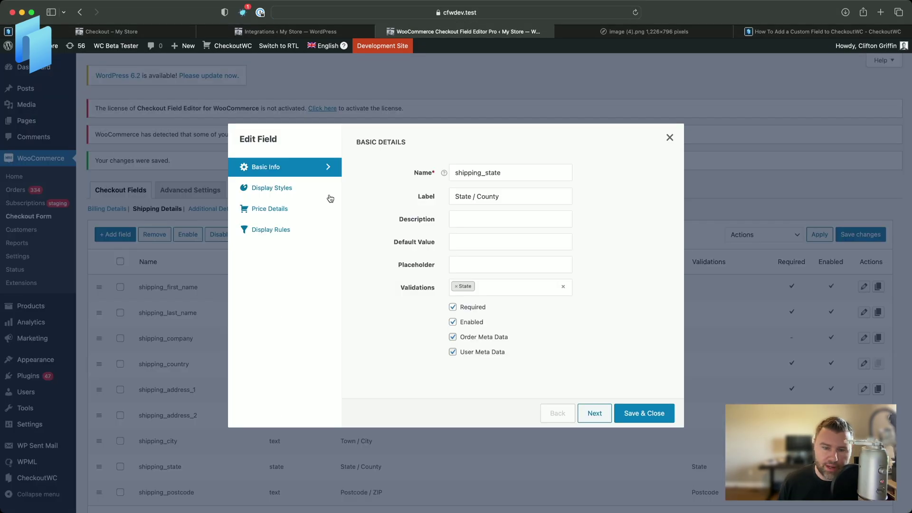
left_click(269, 188)
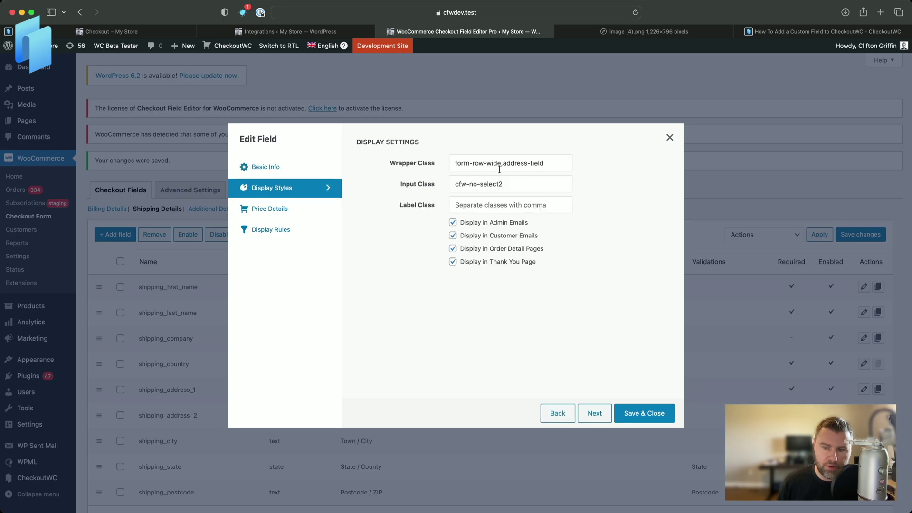
left_click_drag(501, 164, 454, 162)
type("col-lg-5")
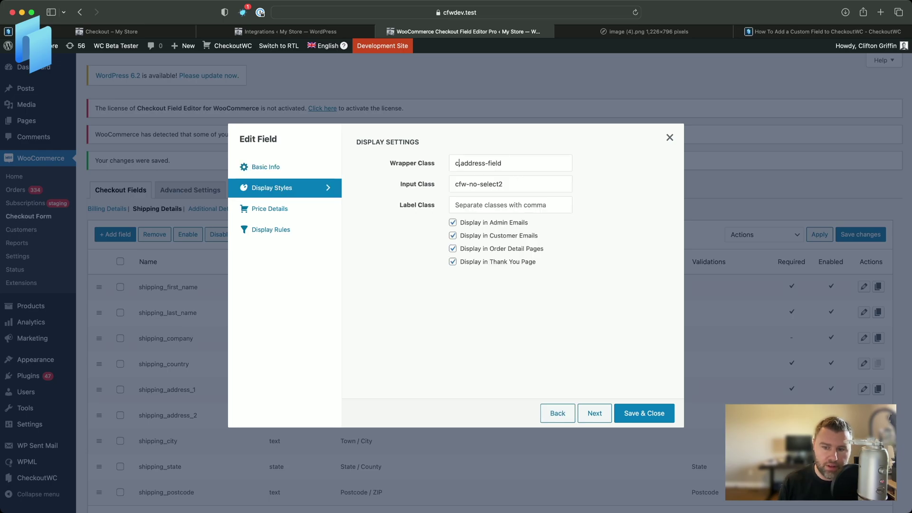
key("BackSpace")
type("4,")
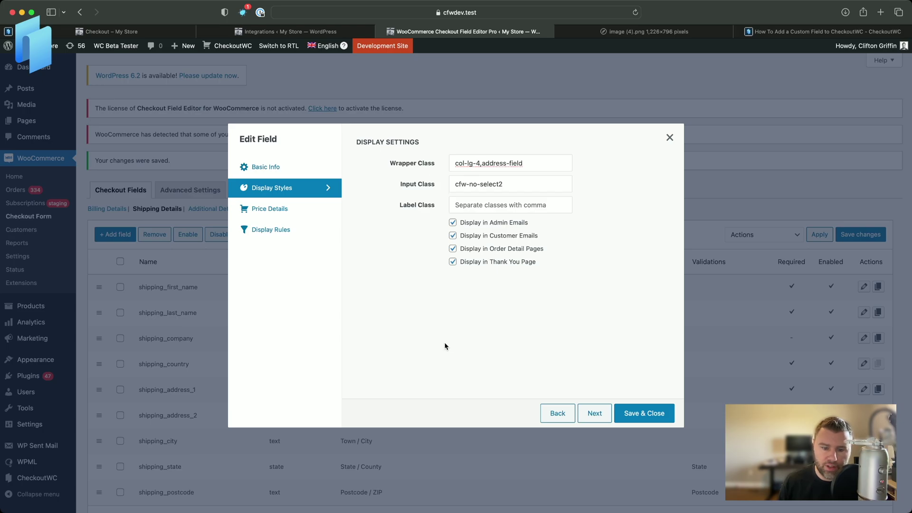
left_click(660, 418)
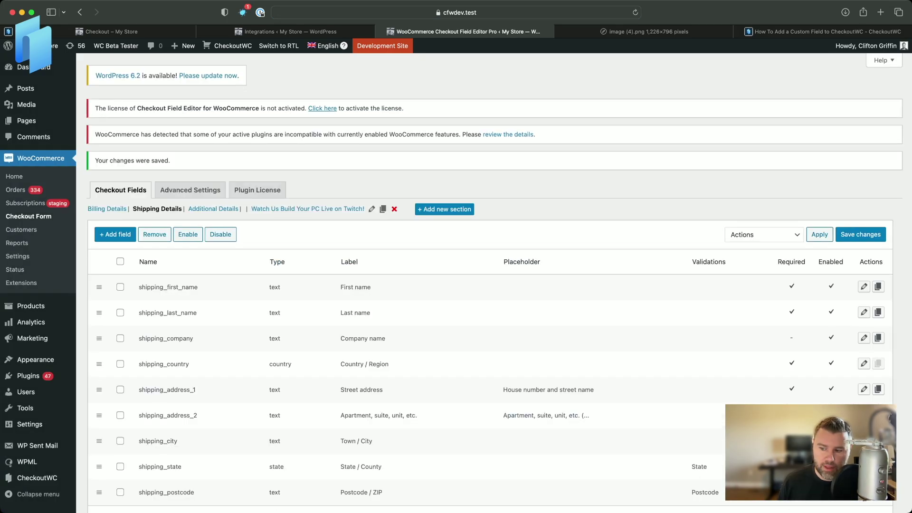
- Give the shipping_postcode field the wrapper class col-lg-4,address-field and save the field
double_click(401, 494)
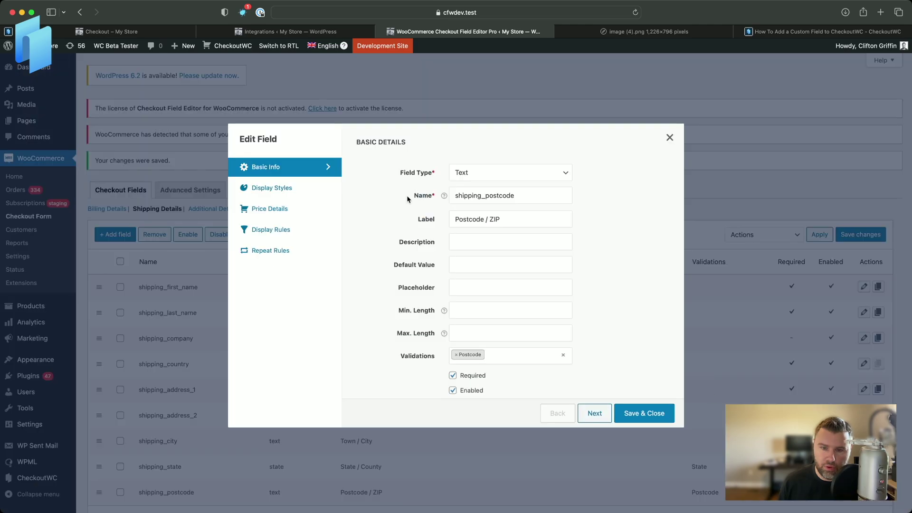
left_click(273, 190)
double_click(490, 163)
type("col-lg-4")
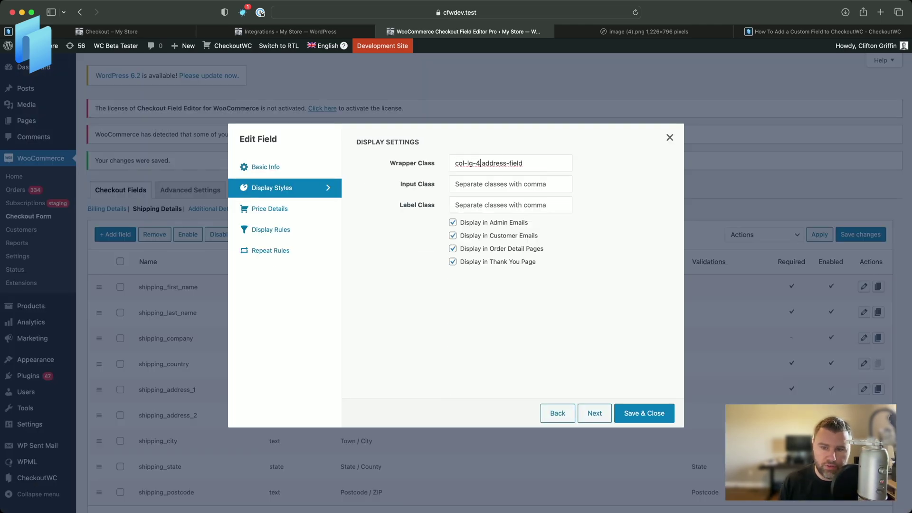
left_click(643, 413)
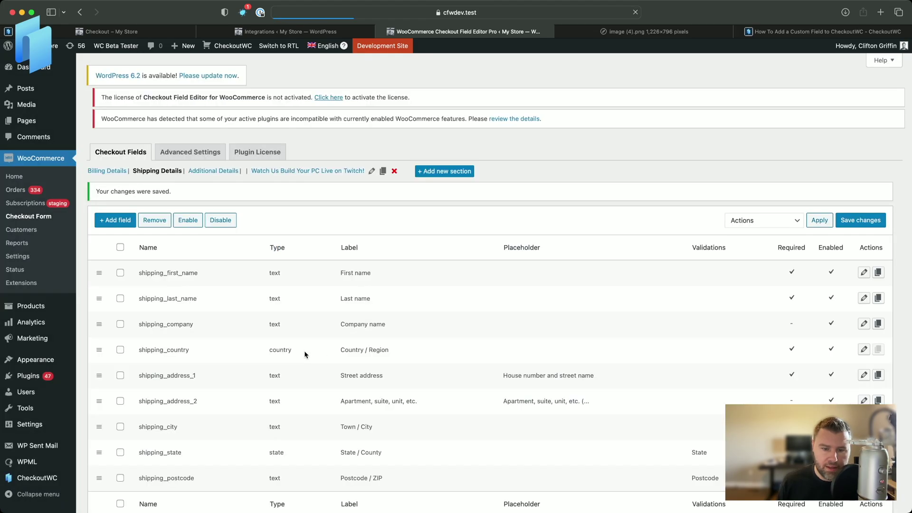
- Move shipping_country above shipping_first_name in the Shipping Details list and save the field order
scroll(248, 358, "down", 1)
scroll(248, 358, "down", 1)
left_click_drag(100, 312, 102, 232)
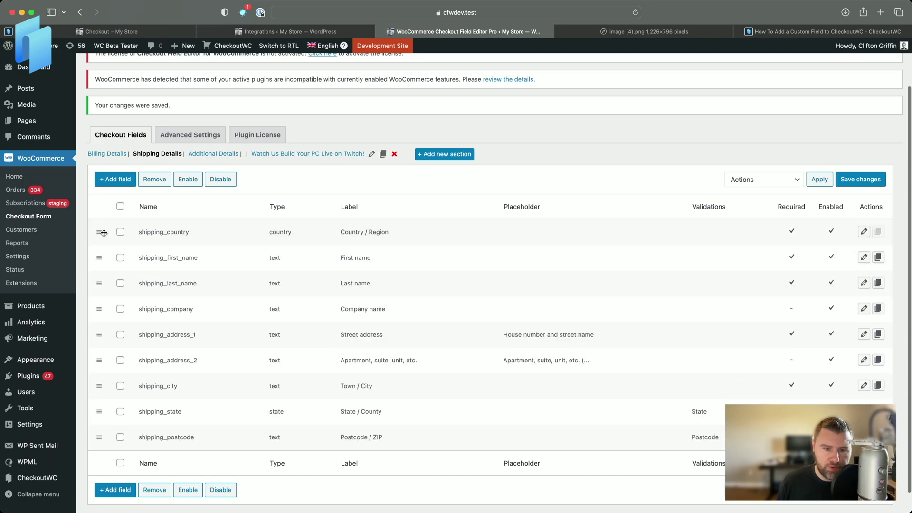
key("super+r")
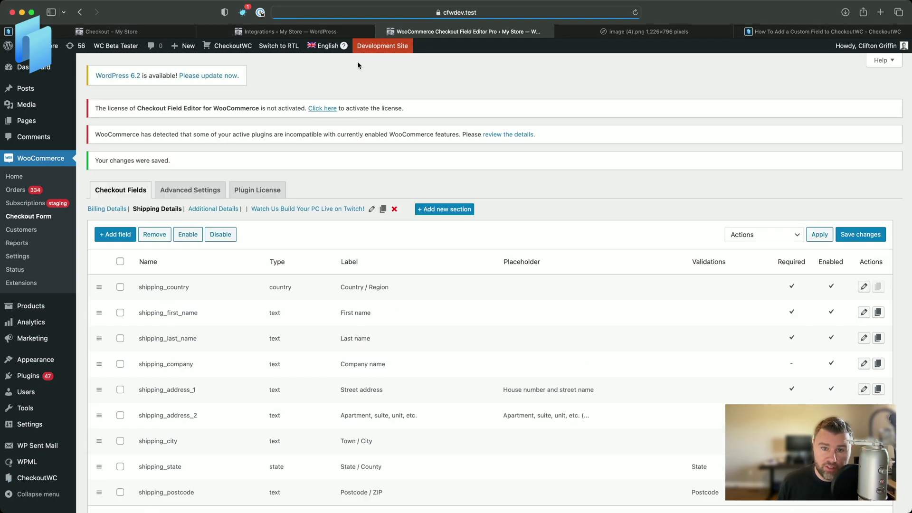
- Reload the store's checkout page and compare its shipping address layout with the reference form image
left_click(126, 32)
left_click(635, 12)
scroll(628, 181, "down", 2)
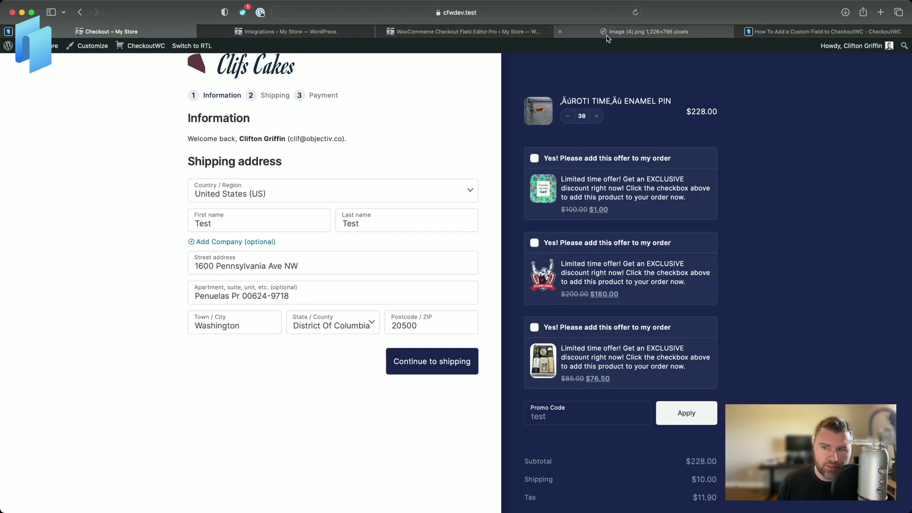
scroll(225, 232, "up", 1)
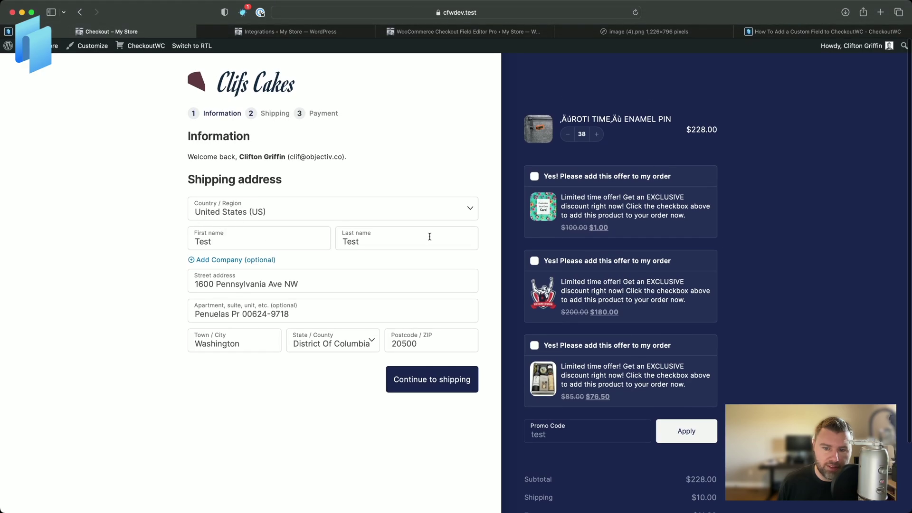
left_click(588, 34)
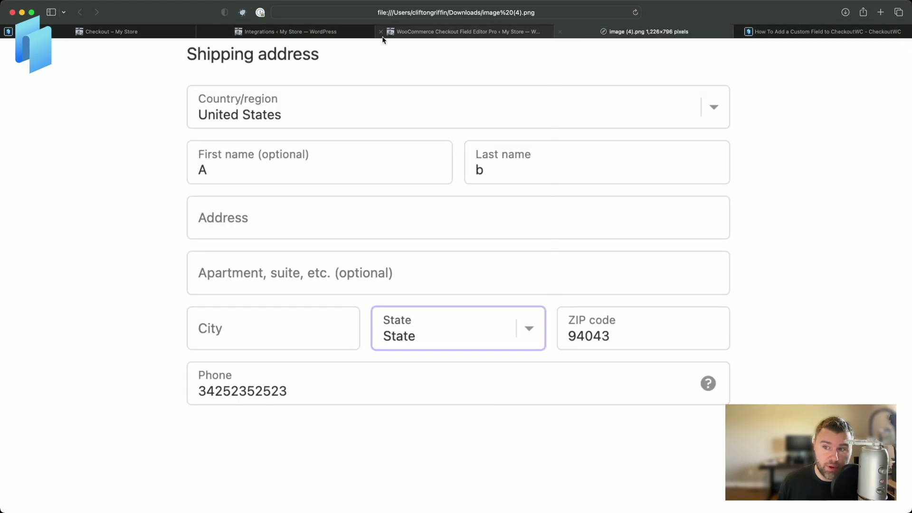
left_click(112, 30)
- Add a required text field named shipping_phone, labelled Phone, to Shipping Details with wrapper class form-row-wide, and save it
left_click(265, 32)
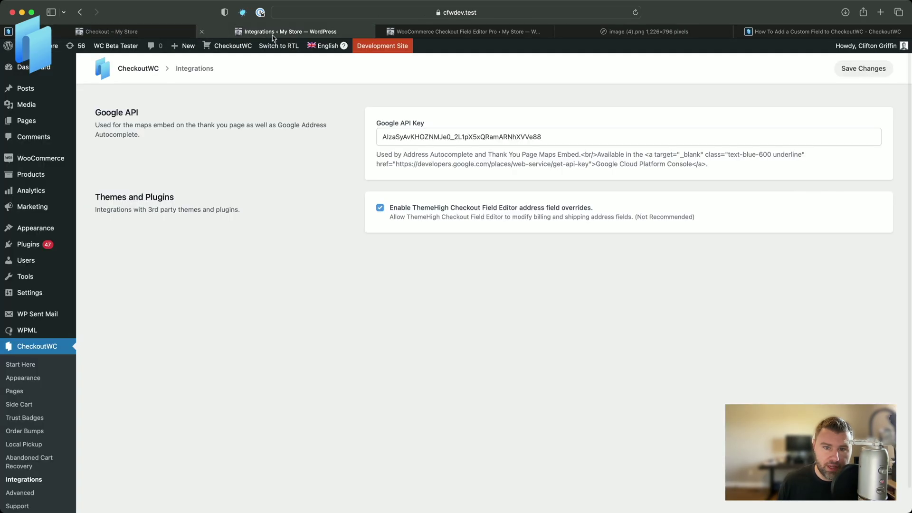
left_click(416, 30)
scroll(185, 434, "down", 3)
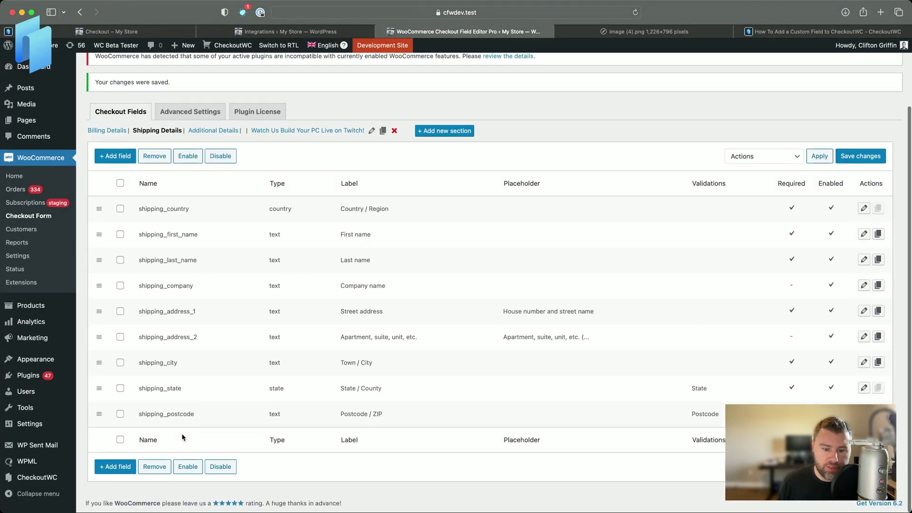
left_click(106, 472)
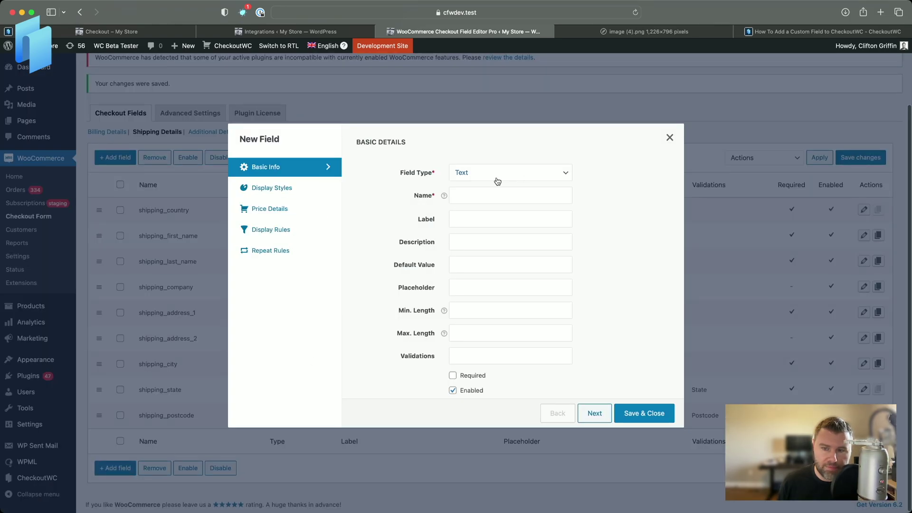
left_click(476, 195)
type("shipping_phone")
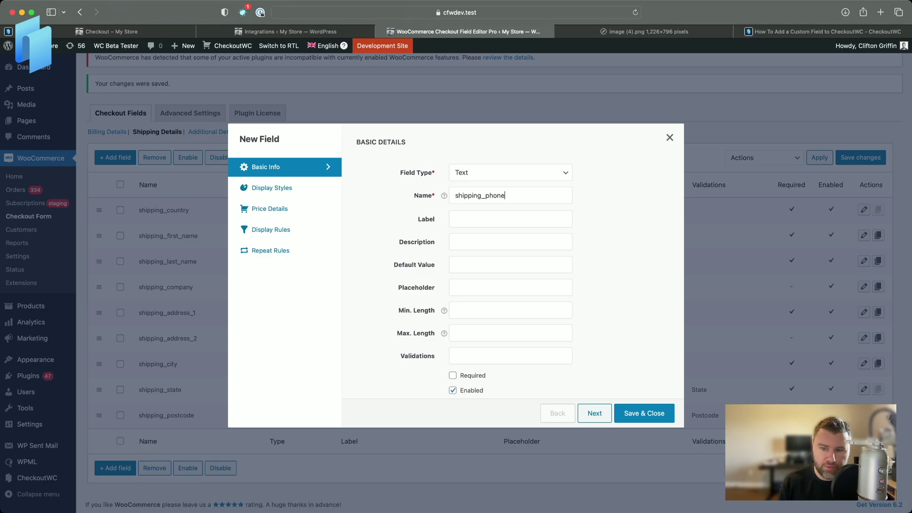
type("Phone")
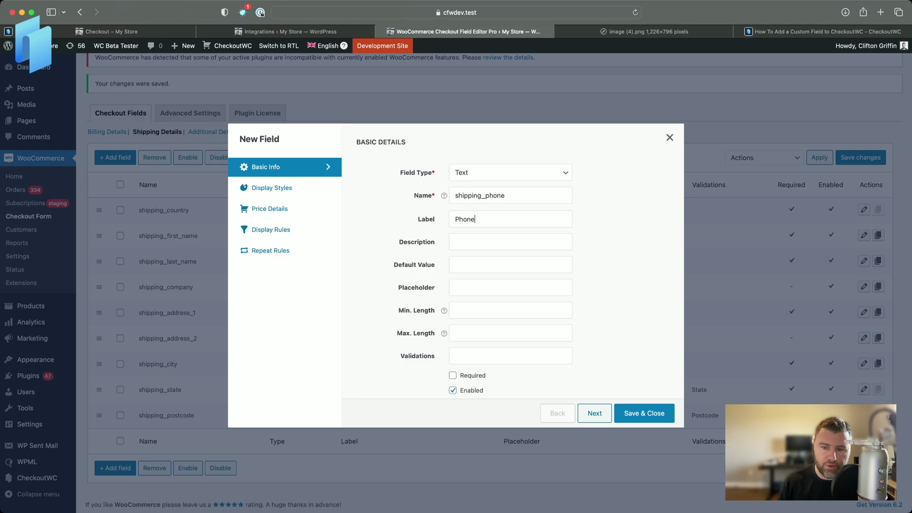
left_click(479, 376)
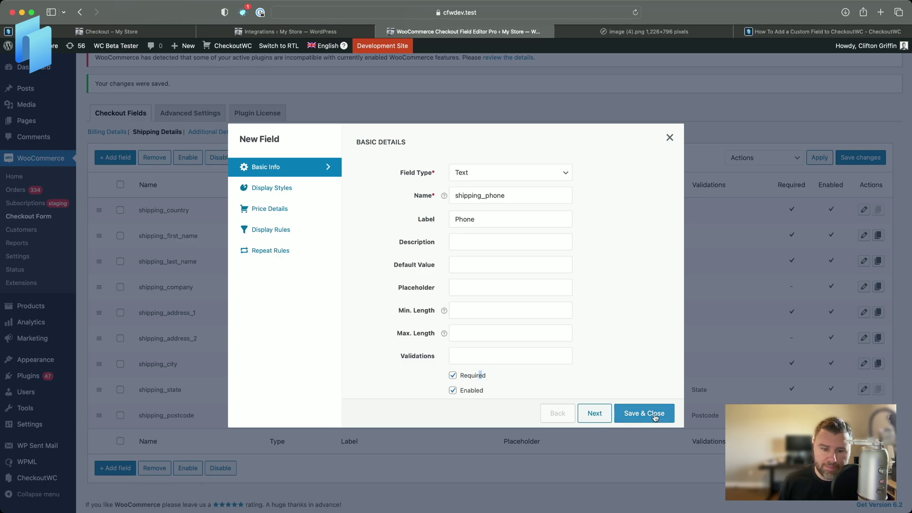
left_click(295, 192)
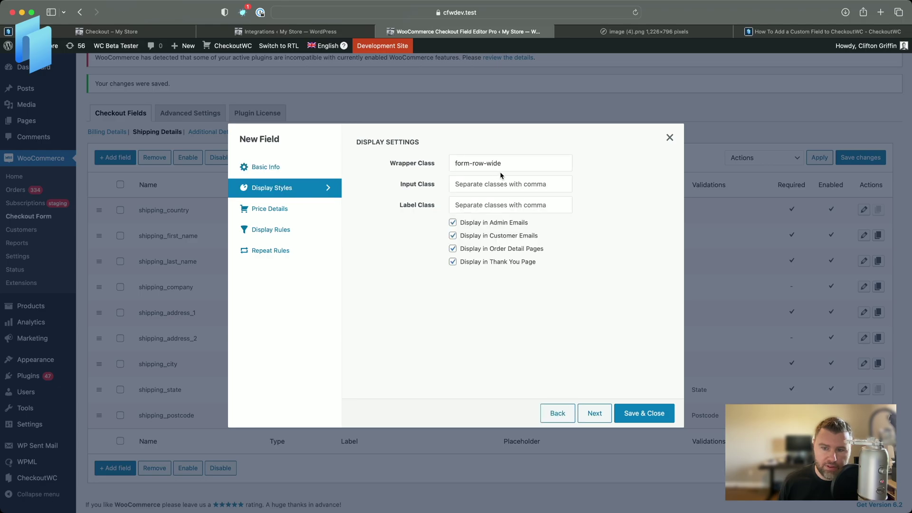
left_click_drag(504, 164, 429, 166)
left_click(642, 412)
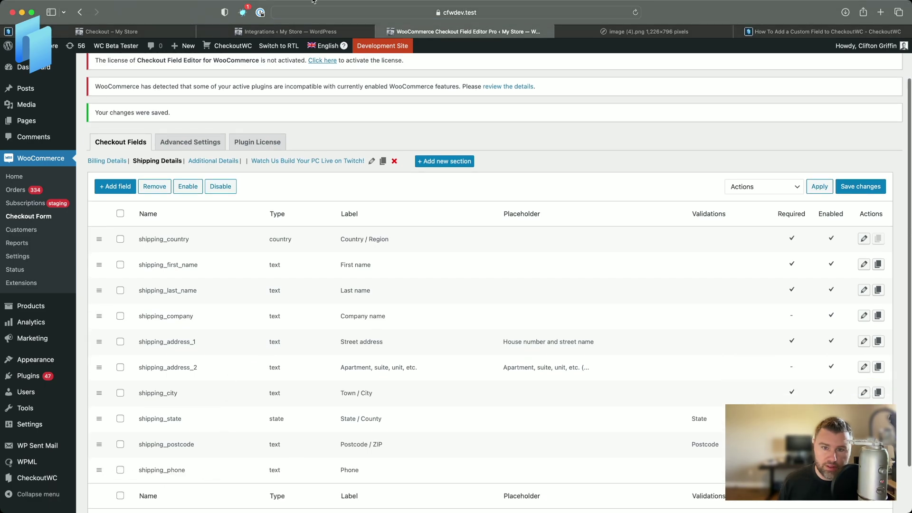
- Reload the store's checkout page and check the Phone field in the shipping address form
left_click(313, 31)
key("ctrl+shift+Tab")
key("super+r")
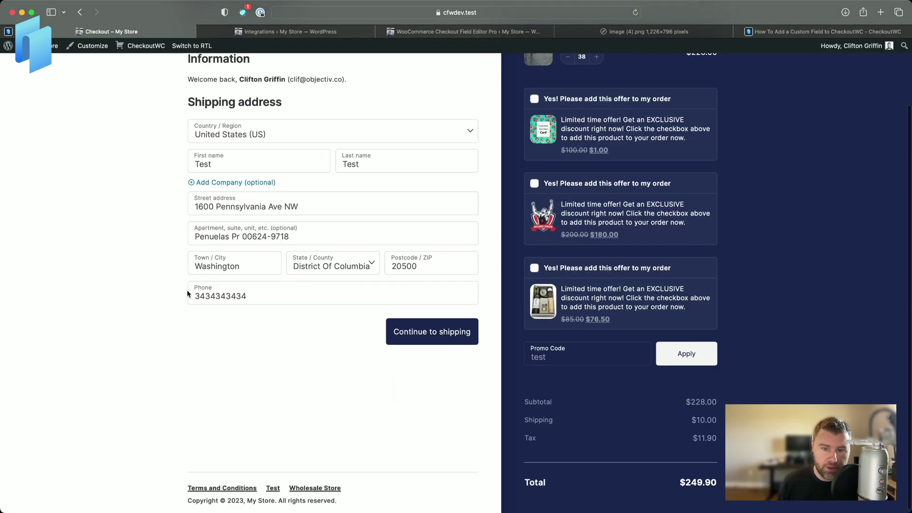
scroll(435, 340, "up", 3)
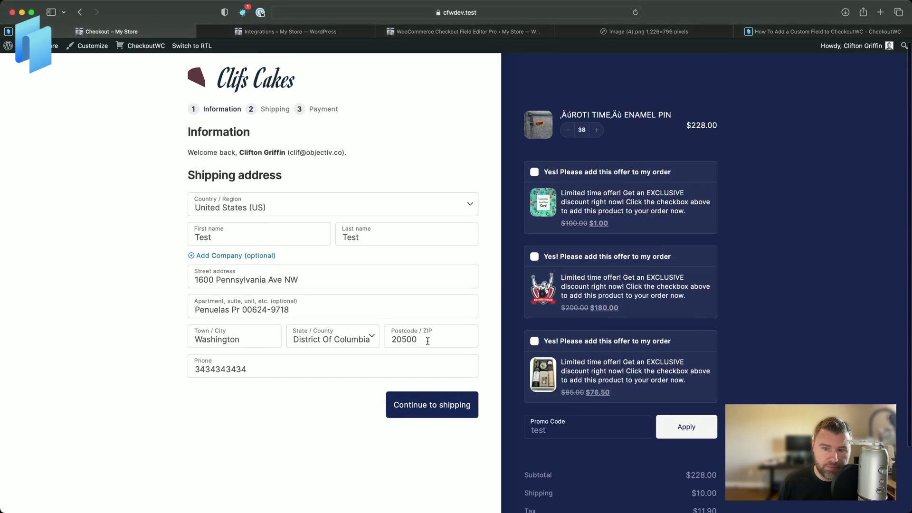
- Go to the checkout's Payment step and examine the fields of the different billing address form
left_click(324, 112)
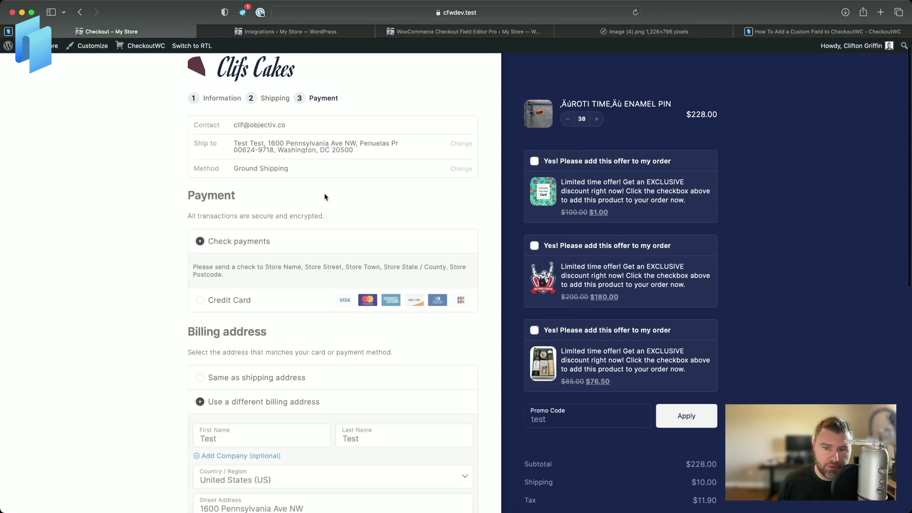
scroll(242, 397, "down", 2)
scroll(242, 397, "down", 3)
scroll(240, 391, "up", 1)
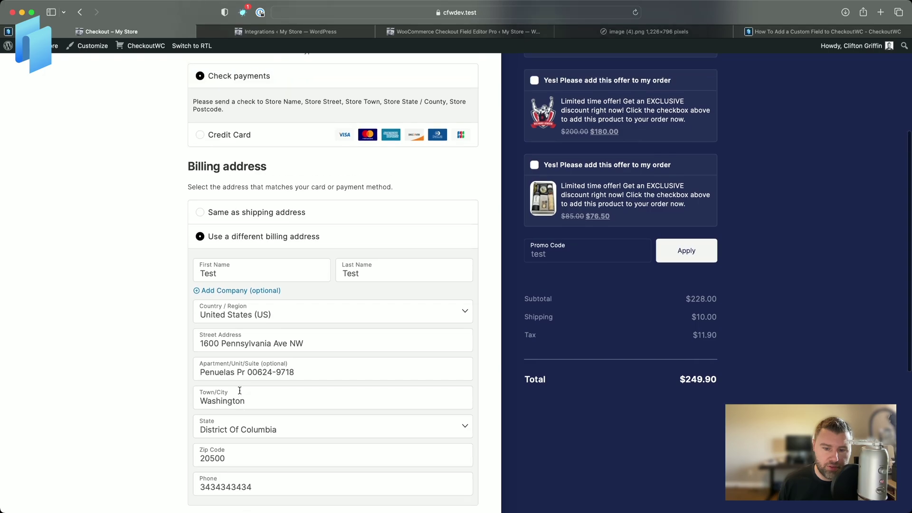
scroll(221, 242, "down", 3)
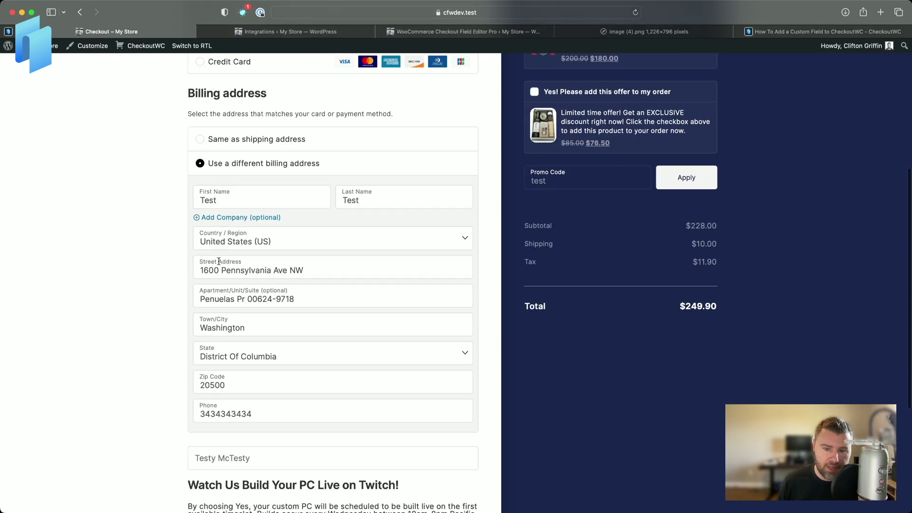
- Switch to the Checkout Field Editor and open the Billing Details field list
left_click(402, 32)
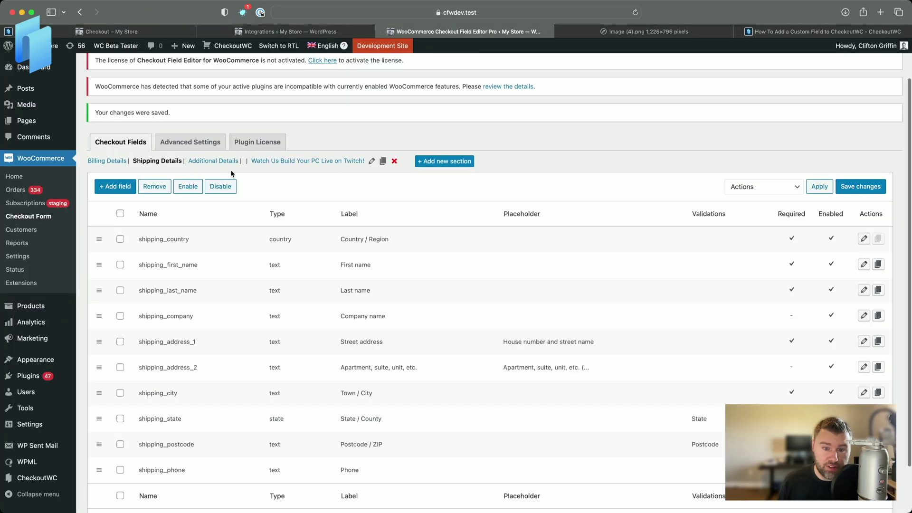
left_click(109, 161)
scroll(217, 287, "down", 4)
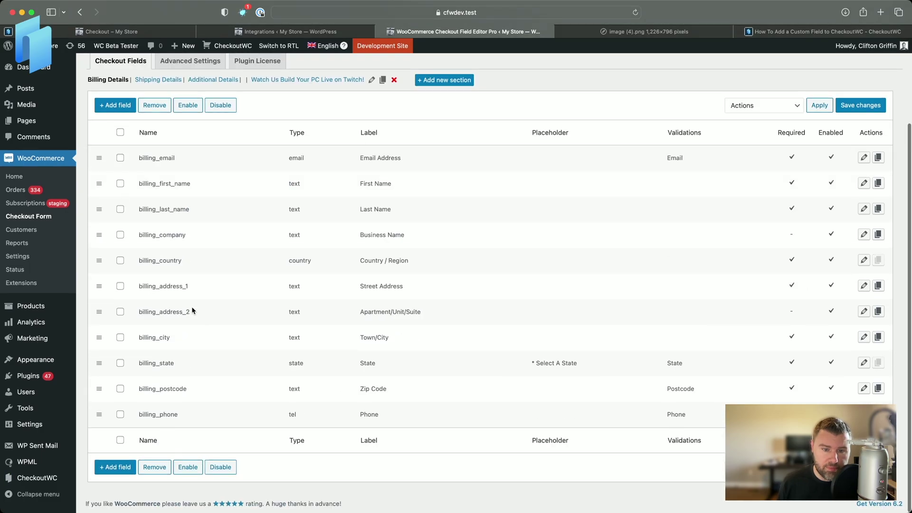
- Return to the store's checkout page and compare its billing address form with the Billing Details field order
left_click(294, 33)
left_click(162, 32)
scroll(233, 124, "up", 1)
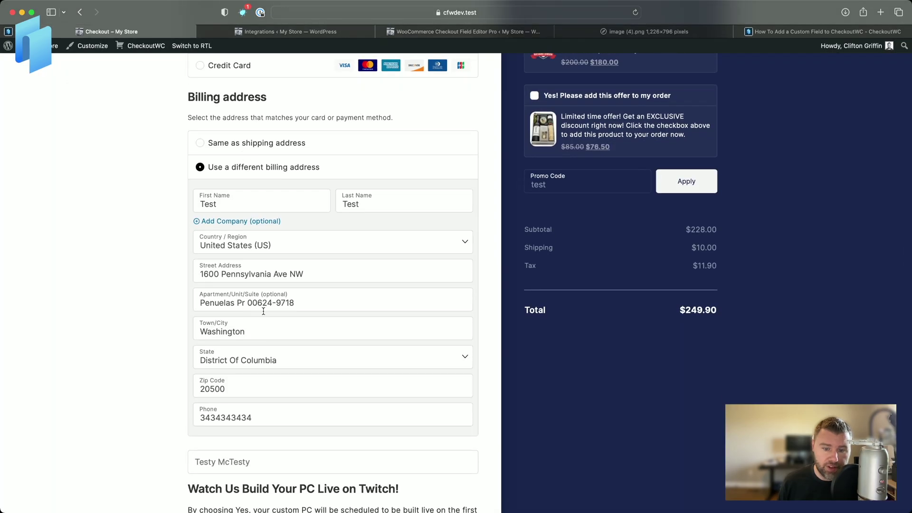
scroll(273, 324, "up", 1)
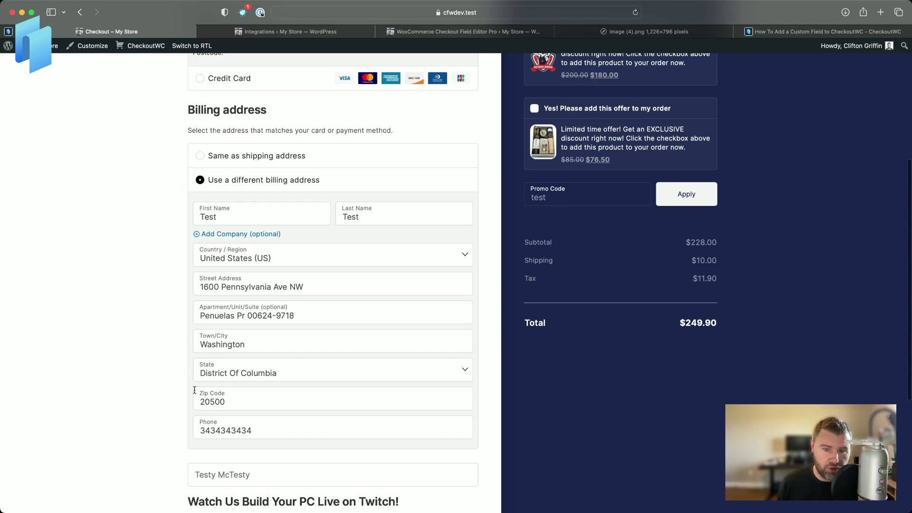
scroll(196, 209, "up", 5)
scroll(196, 209, "down", 3)
- Move billing_country above billing_first_name in the Billing Details list and save the field order
left_click(463, 31)
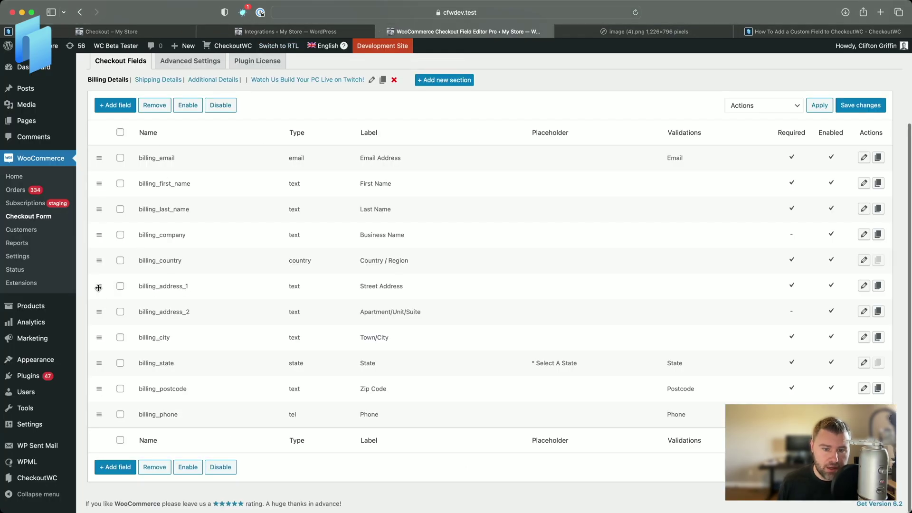
left_click_drag(98, 260, 102, 182)
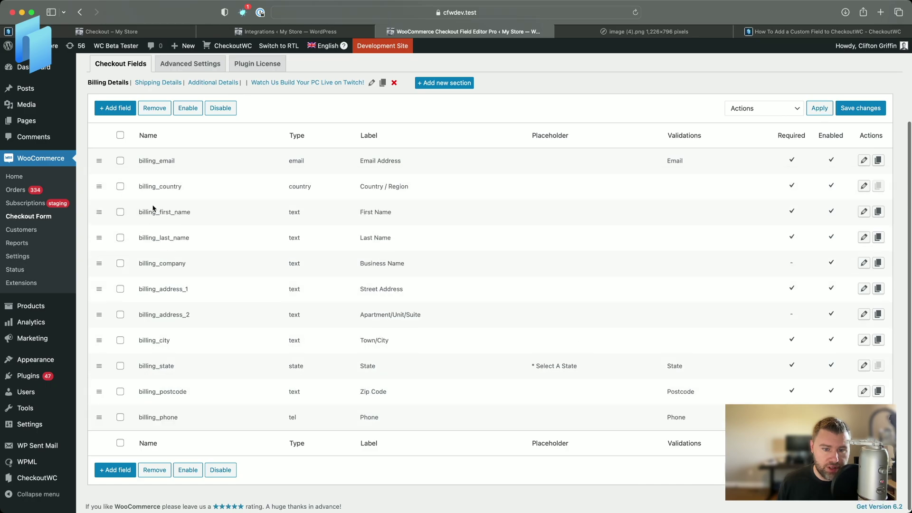
key("super+r")
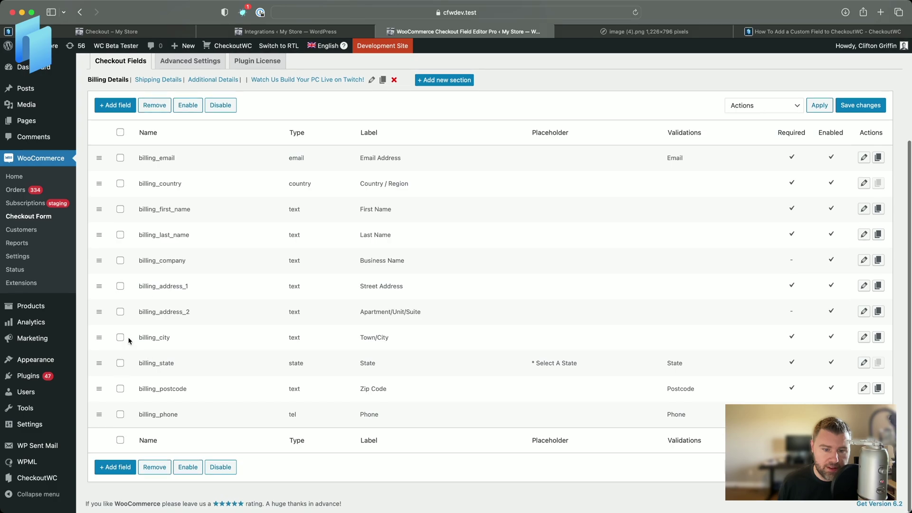
- Set the billing_city field's wrapper class to col-lg-4,address-field and save the field
left_click(863, 336)
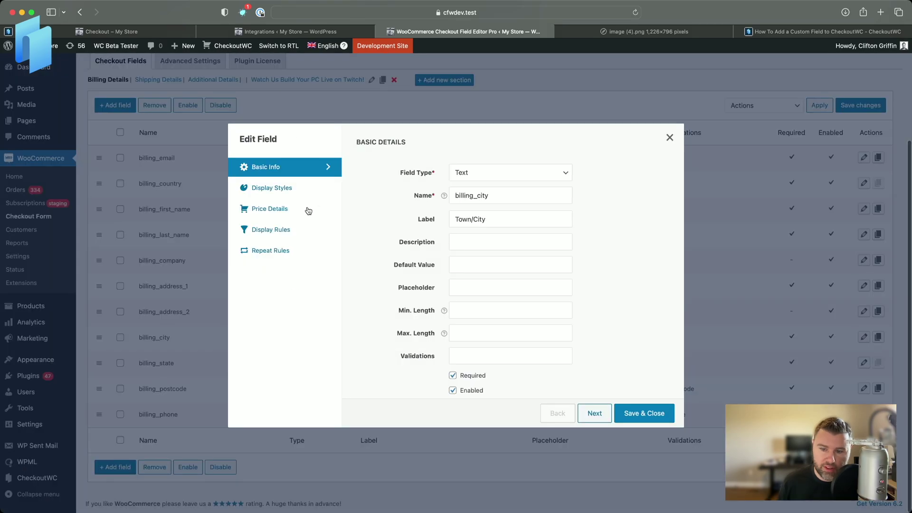
left_click(278, 189)
left_click_drag(499, 163, 354, 164)
type("col-lg-4")
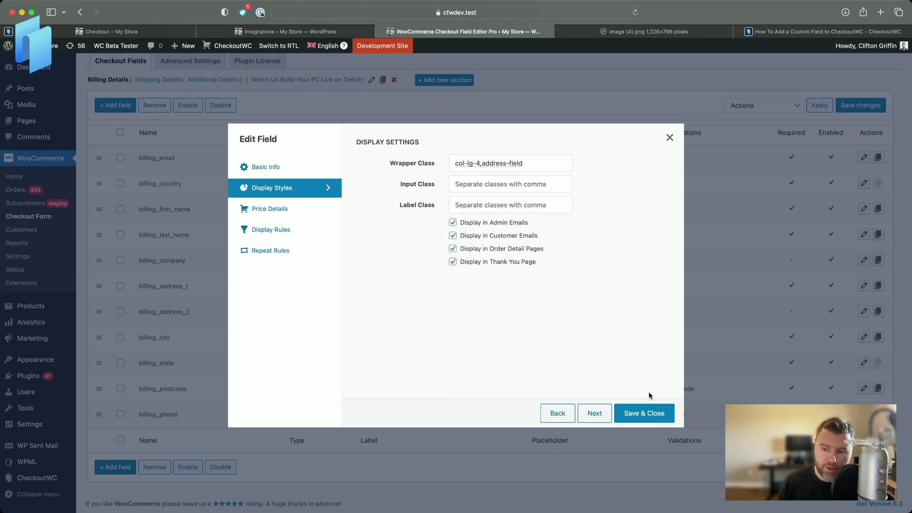
left_click(657, 414)
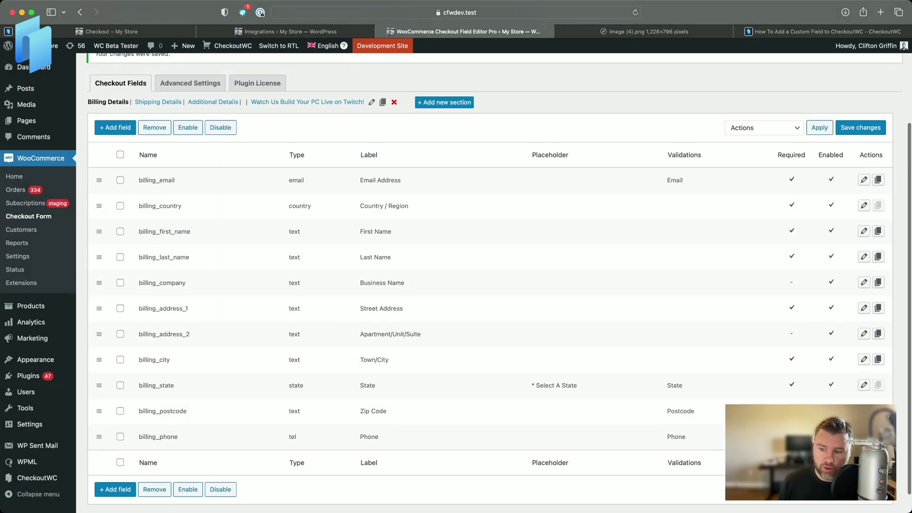
- Set the billing_postcode field's wrapper class to col-lg-4,address-field and save the field
left_click(864, 410)
left_click(284, 188)
left_click_drag(502, 163, 414, 163)
type("col-g")
key("BackSpace")
type("lg4")
type("-4 address-field")
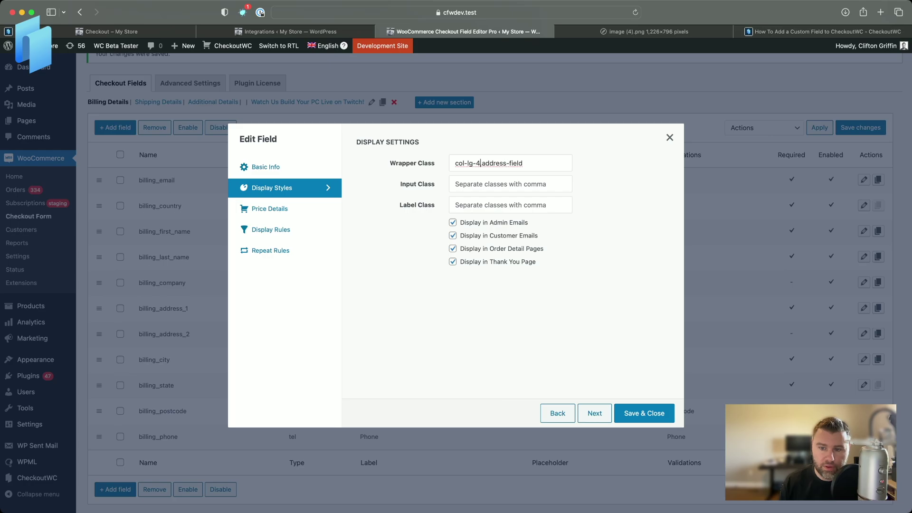
left_click(655, 413)
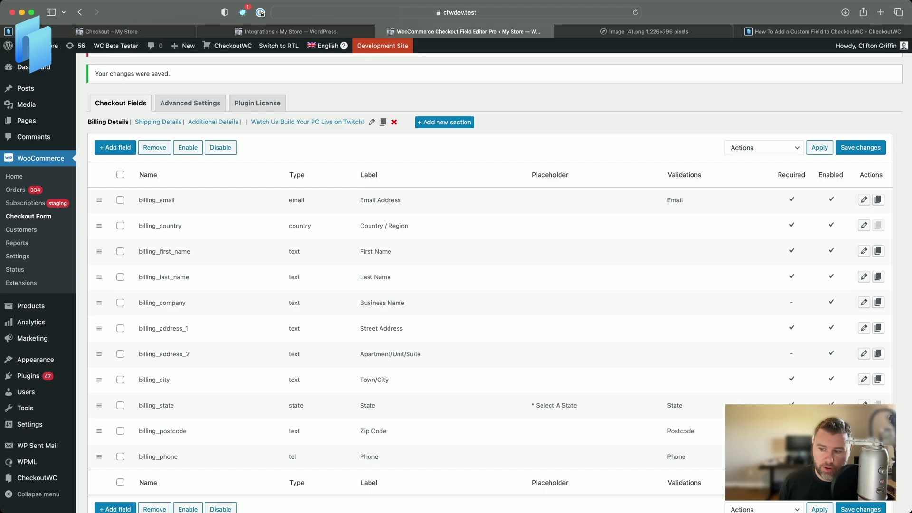
- Set the billing_state field's wrapper class to col-lg-4,address-field and save the field
left_click(864, 404)
left_click(259, 192)
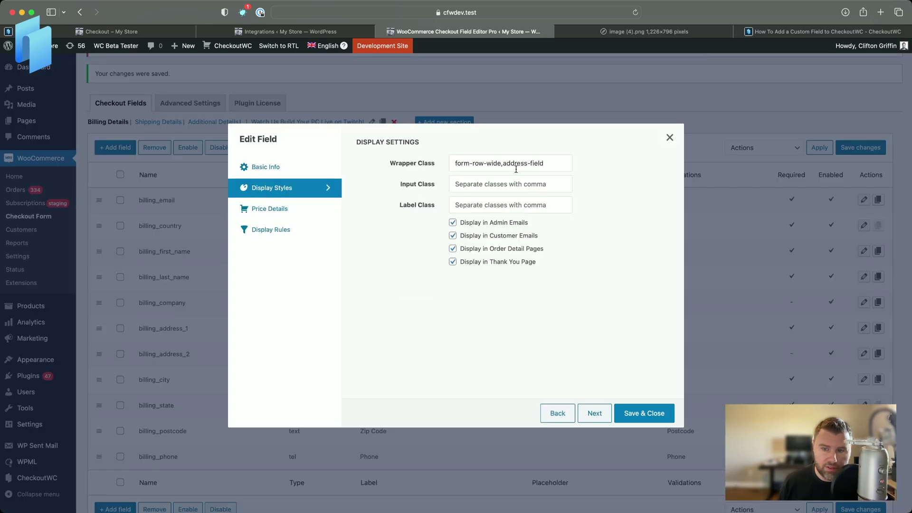
left_click_drag(500, 165, 454, 163)
type("col-g")
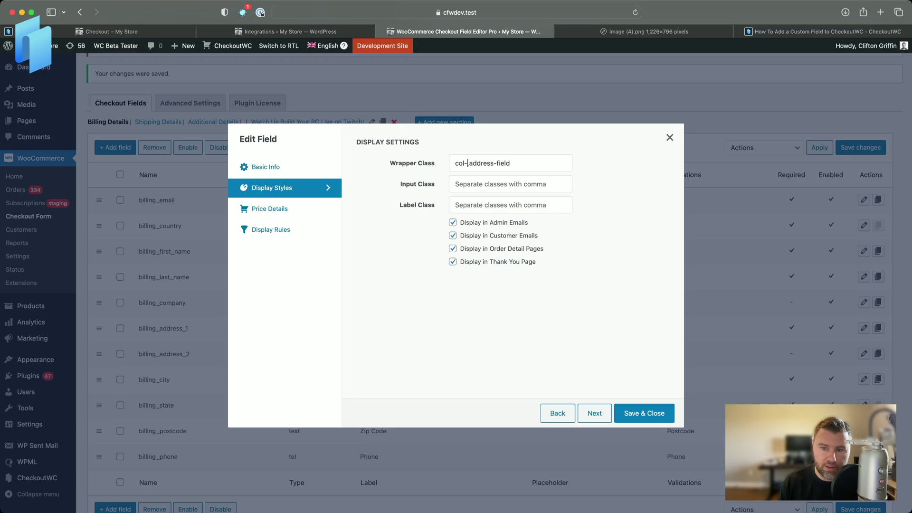
key("BackSpace")
type("lg-4")
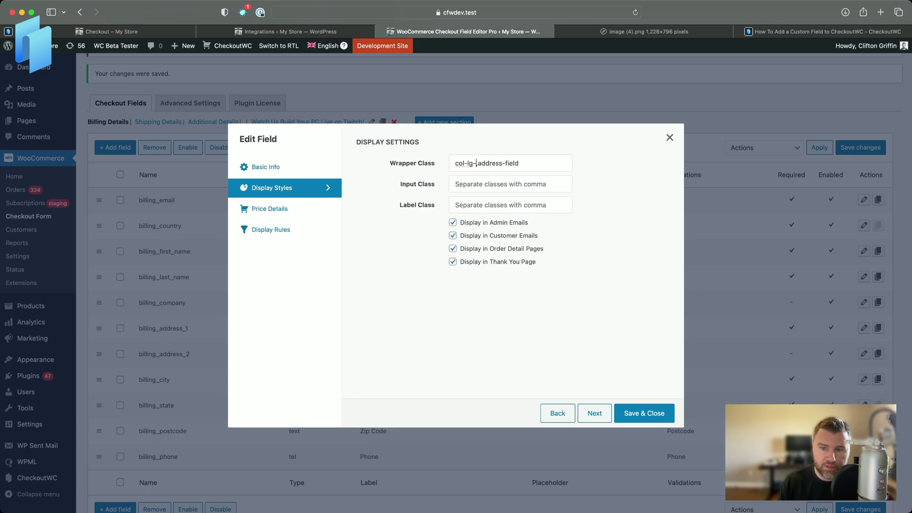
left_click(650, 421)
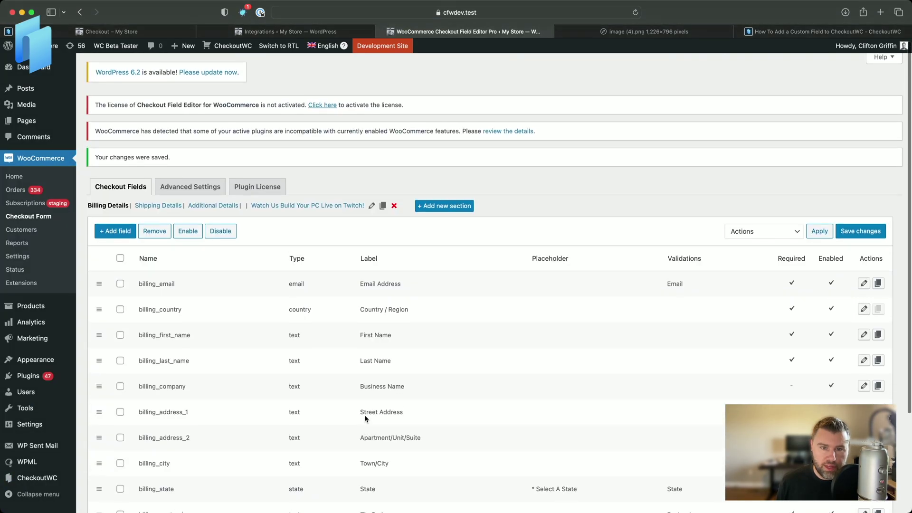
- Reload the store's checkout page and check the field order and column widths of the billing address form
left_click(155, 34)
left_click(636, 12)
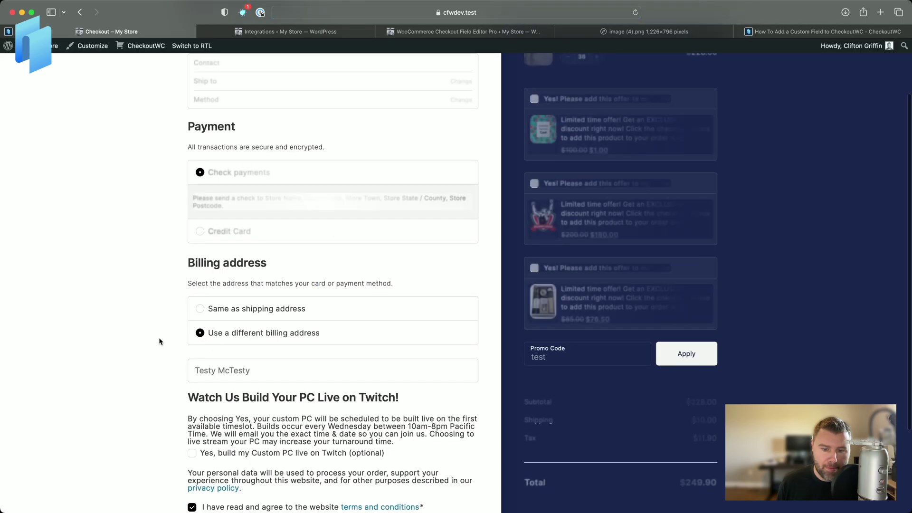
scroll(161, 341, "down", 2)
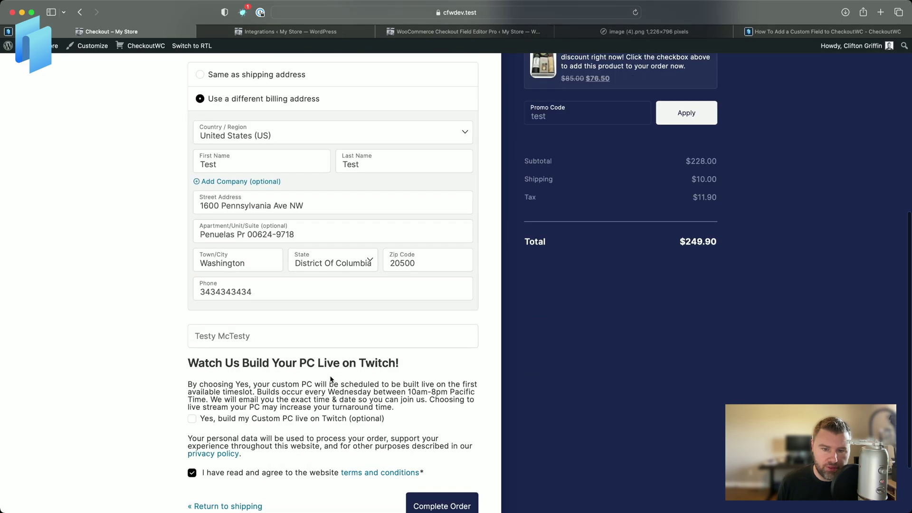
- Disable the billing_company field in Billing Details and save the changes
left_click(478, 33)
scroll(274, 132, "down", 5)
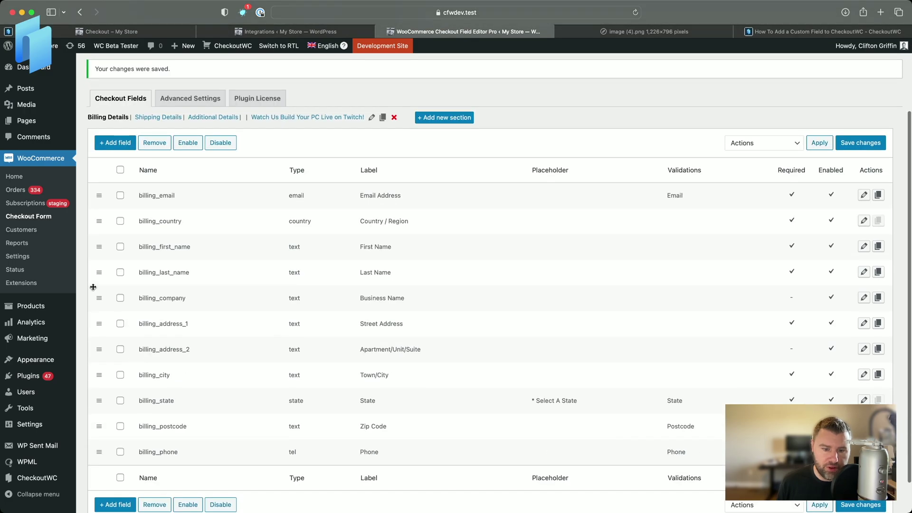
scroll(220, 470, "down", 2)
left_click(221, 467)
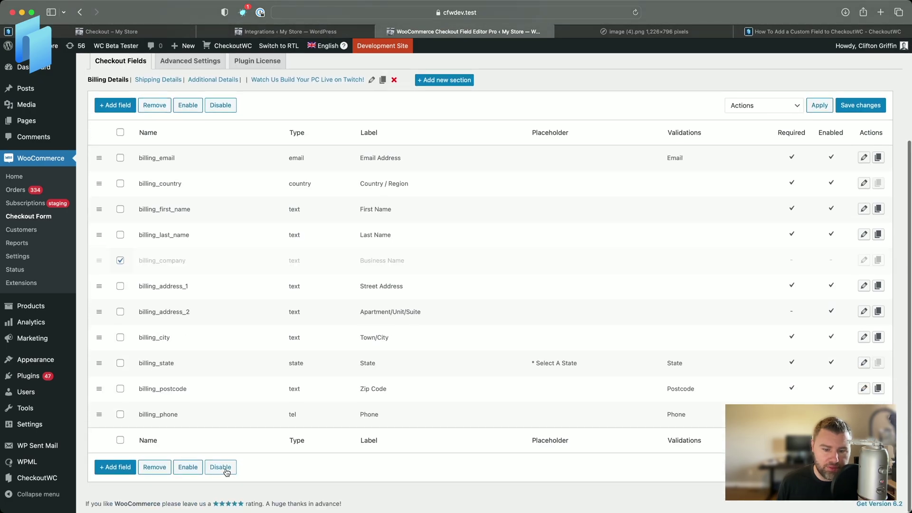
left_click(860, 467)
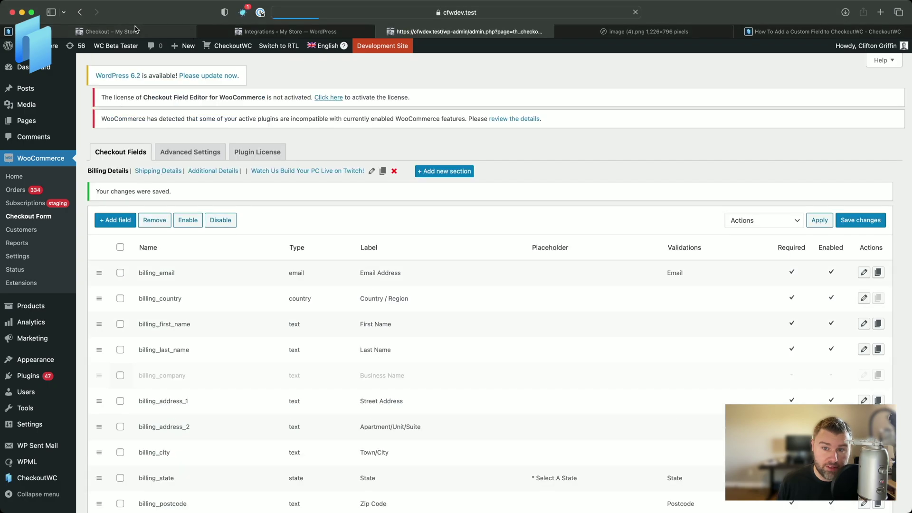
- Reload the store's checkout page and check the billing address form for the company field
left_click(135, 30)
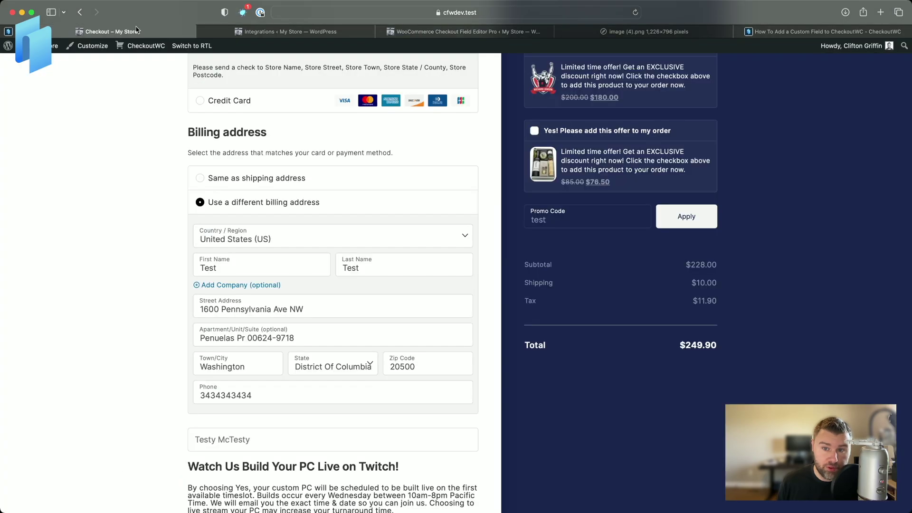
left_click(636, 12)
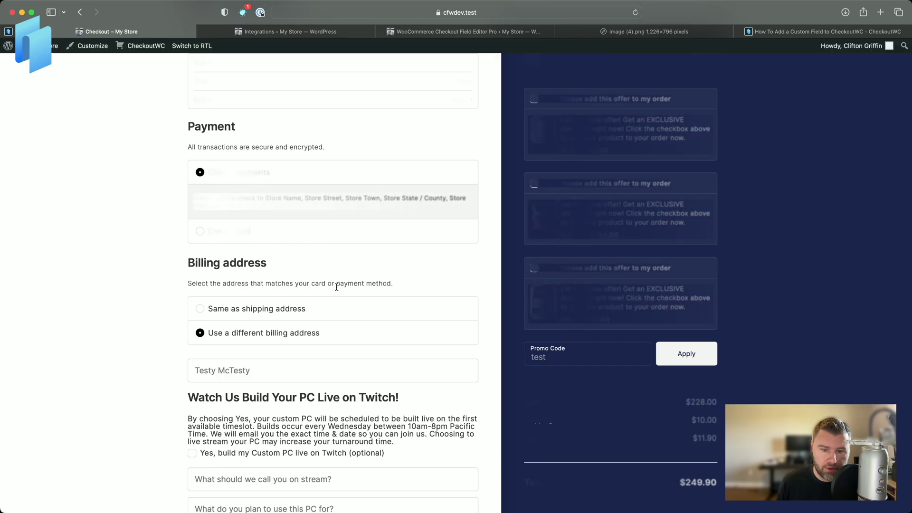
scroll(335, 288, "down", 5)
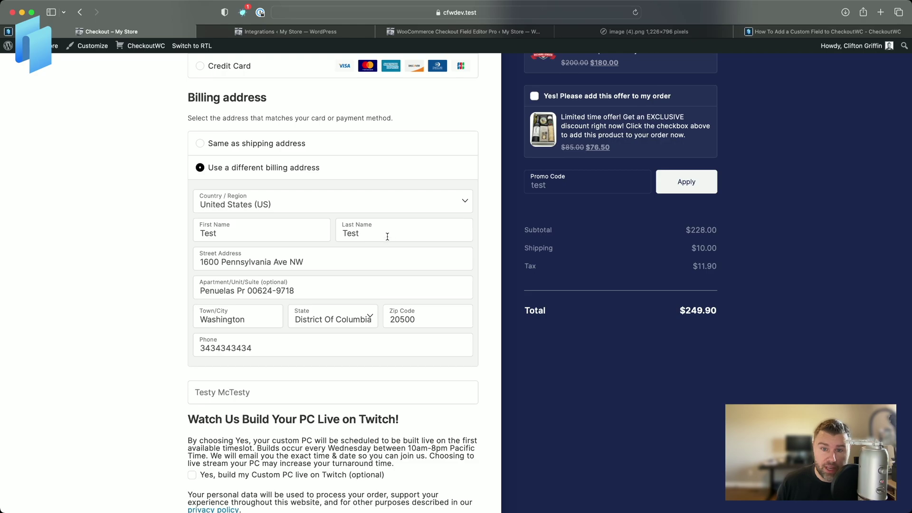
scroll(219, 217, "up", 4)
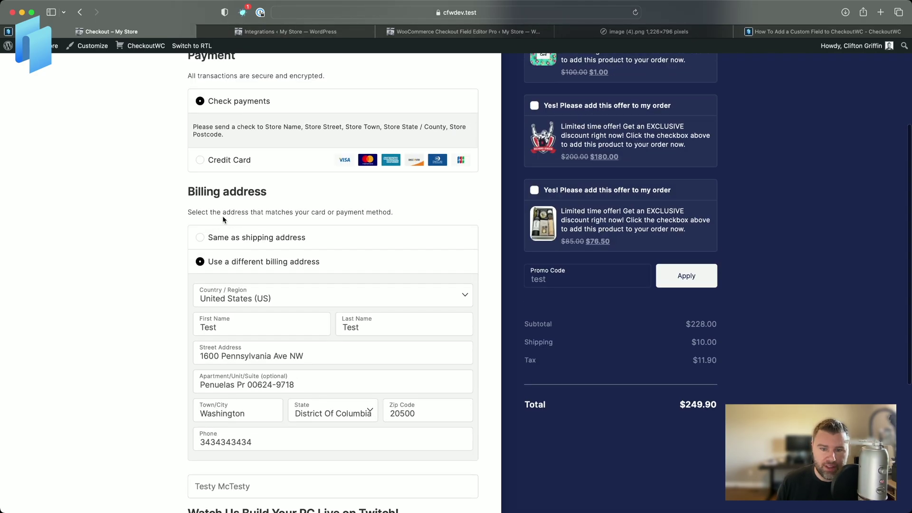
scroll(274, 314, "down", 2)
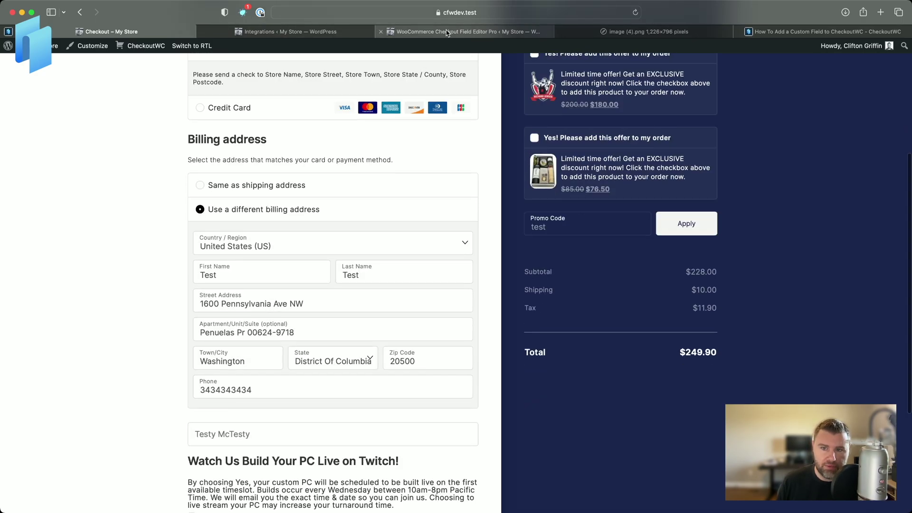
- Review the CheckoutWC documentation's example configuration and its steps for modifying billing and shipping address fields with Checkout Field Editor
left_click(463, 32)
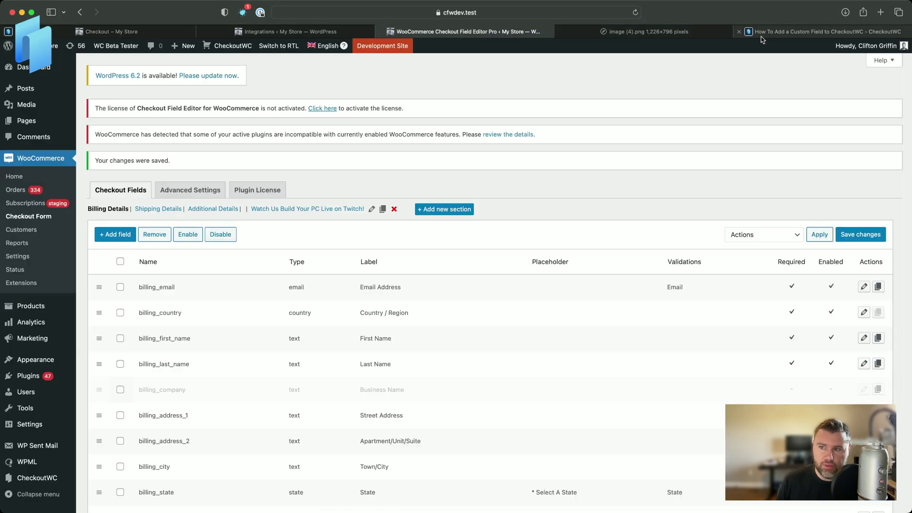
left_click(744, 31)
scroll(471, 236, "up", 10)
scroll(471, 236, "up", 10)
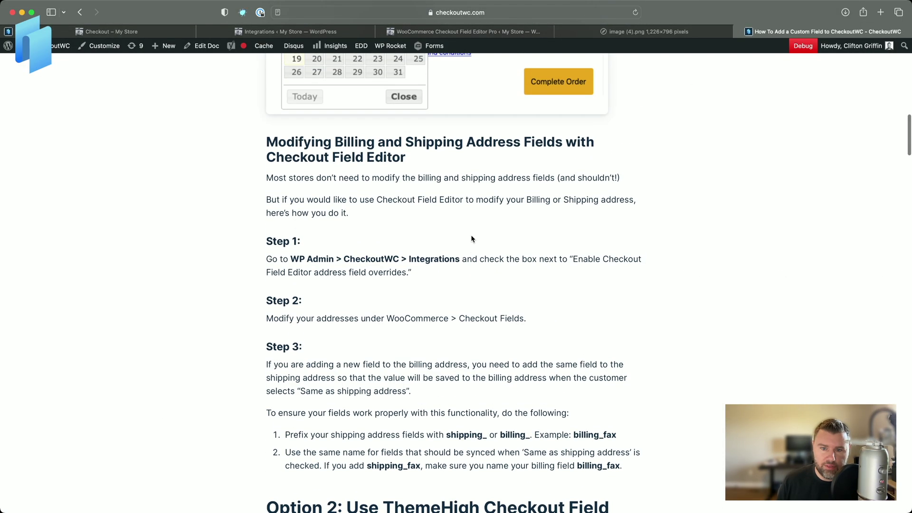
scroll(470, 239, "up", 10)
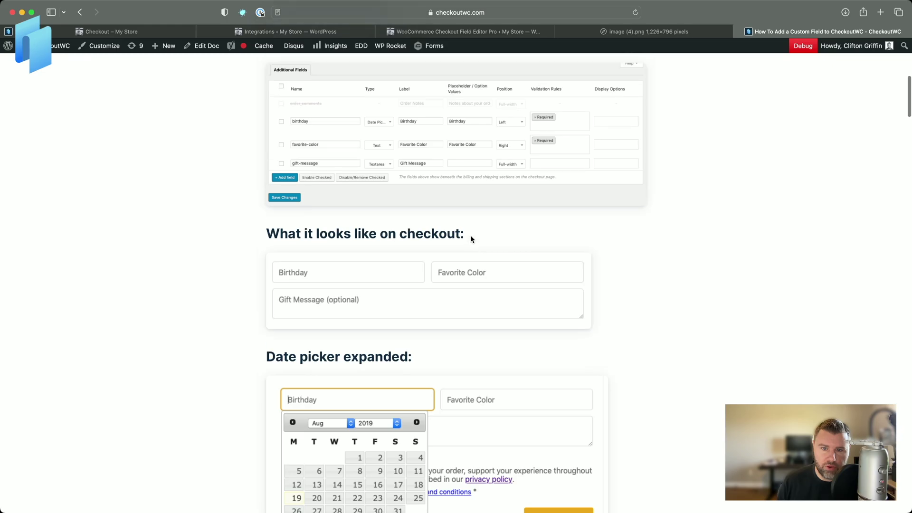
left_click_drag(396, 156, 627, 157)
scroll(280, 441, "down", 3)
left_click(589, 351)
scroll(380, 376, "down", 2)
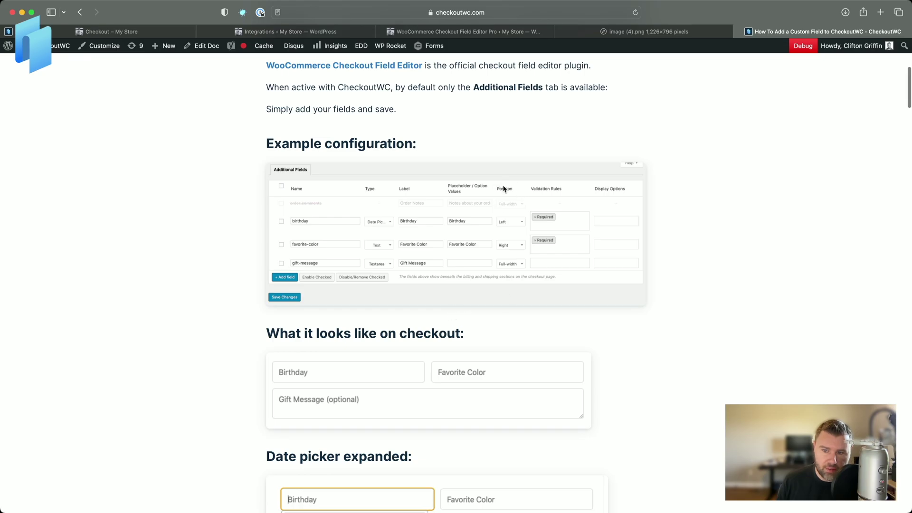
scroll(481, 318, "down", 10)
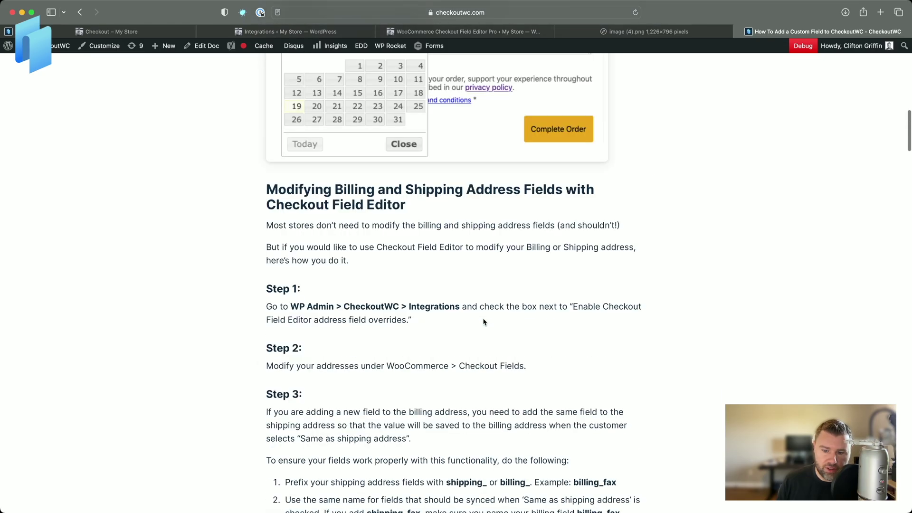
scroll(483, 322, "down", 4)
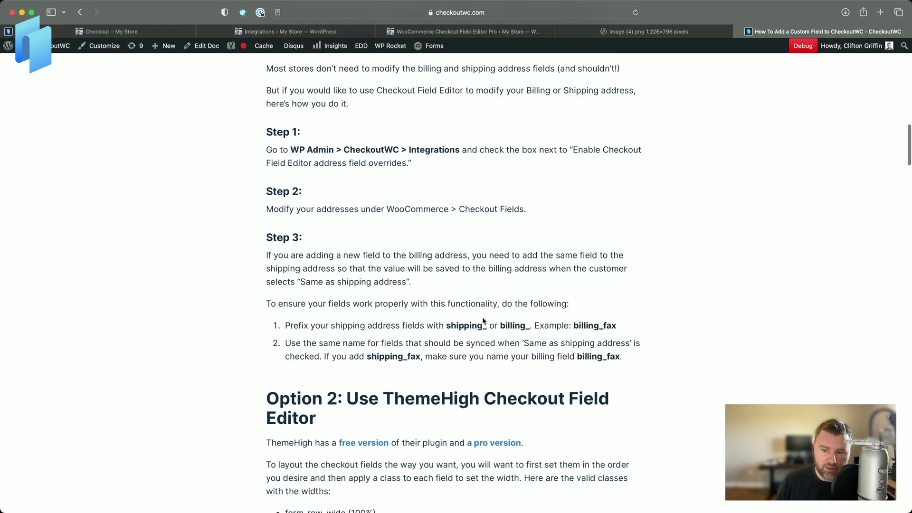
- Re-read the documentation's Option 1 section on the official WooCommerce Checkout Field Editor, including its additional fields example and checkout preview
scroll(482, 321, "up", 12)
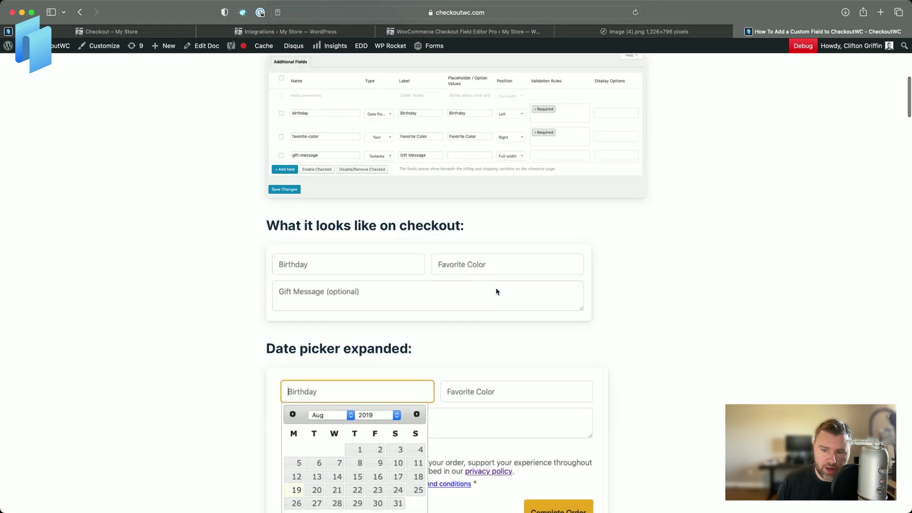
scroll(495, 290, "up", 1)
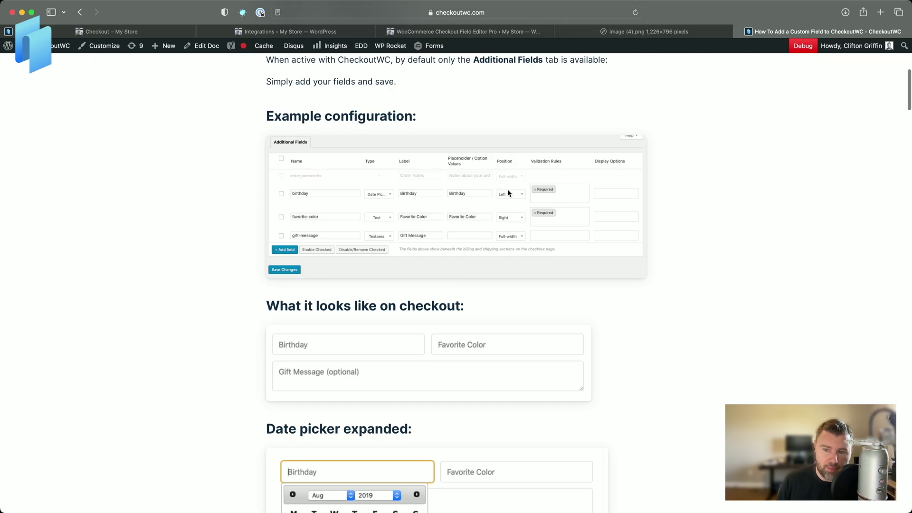
scroll(496, 296, "down", 5)
scroll(496, 296, "up", 8)
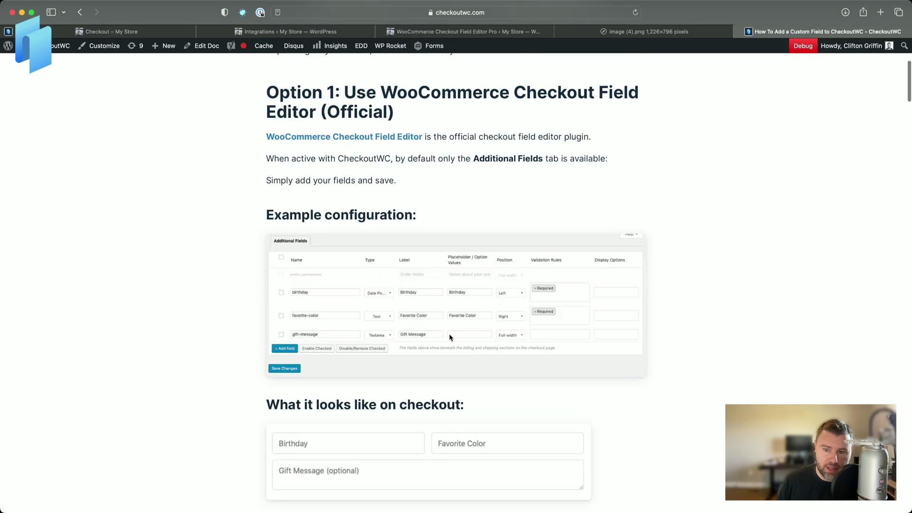
scroll(448, 337, "down", 15)
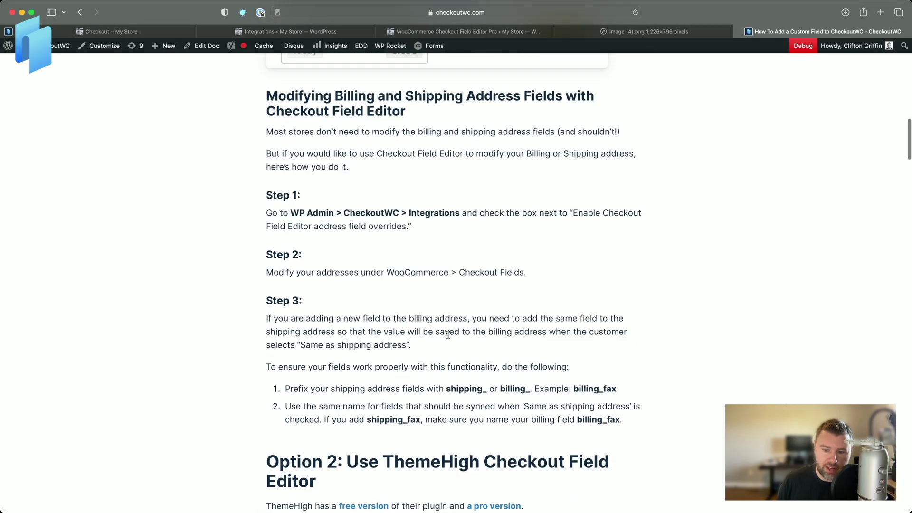
- Examine the valid field width classes listed under Option 2 for ThemeHigh Checkout Field Editor and the start of Option 3's functions.php snippet
scroll(448, 337, "down", 3)
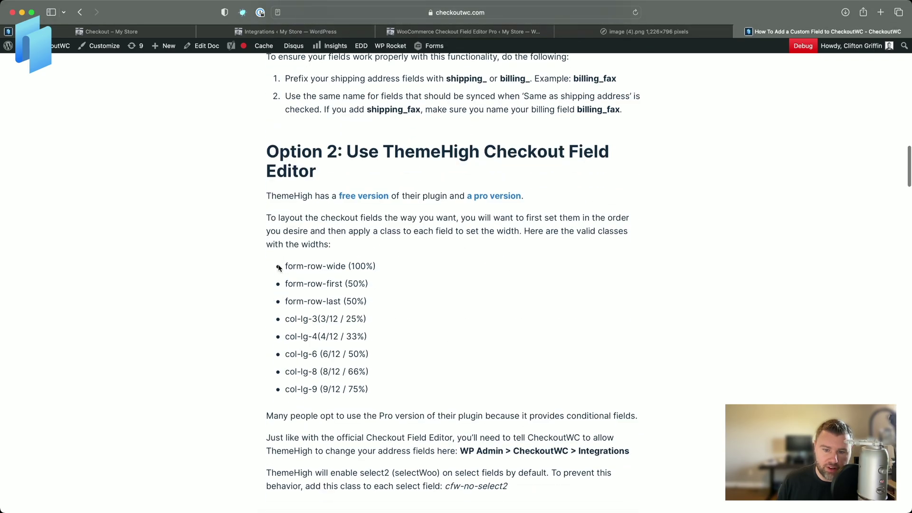
left_click_drag(284, 267, 401, 385)
left_click(401, 384)
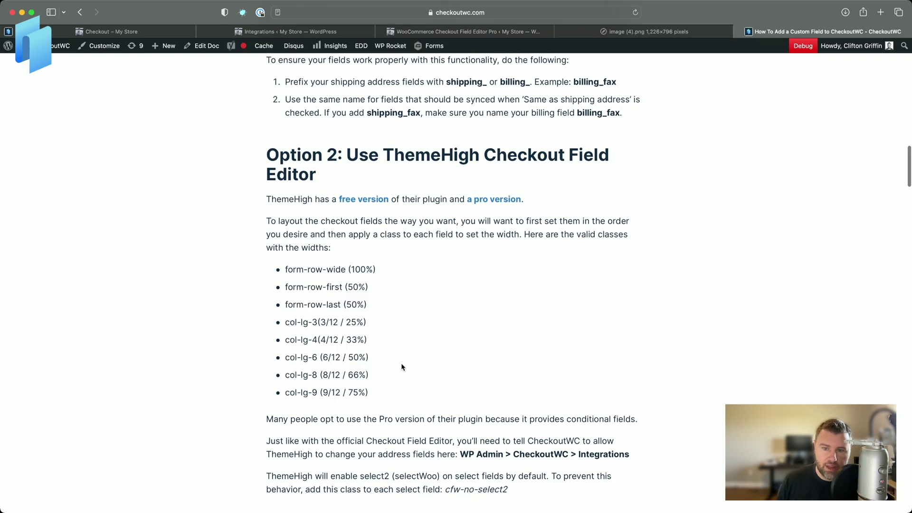
scroll(402, 369, "down", 5)
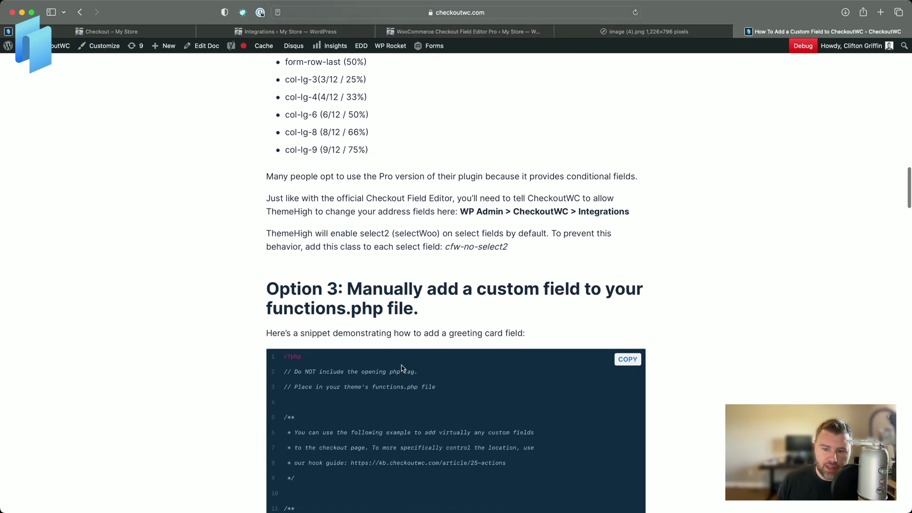
scroll(400, 366, "up", 9)
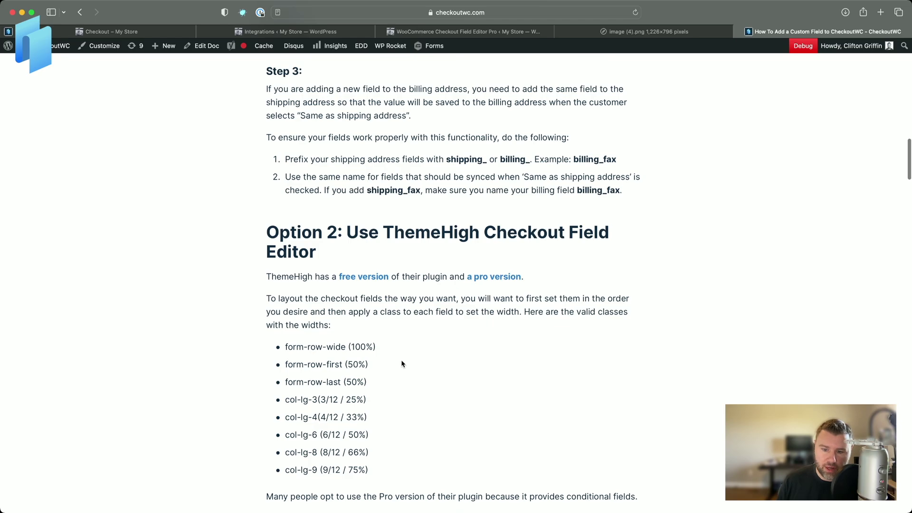